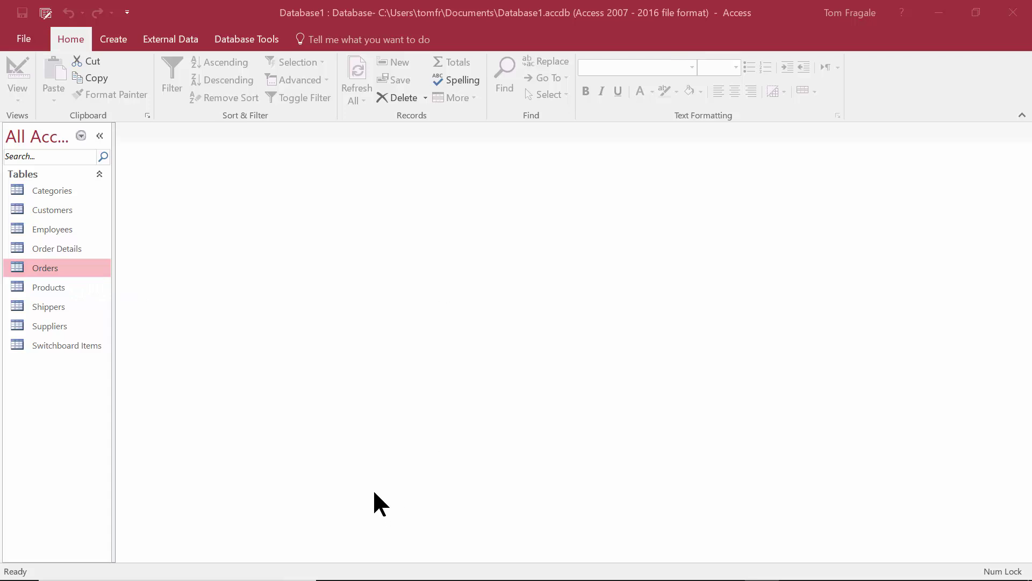
Open the Orders table in Design View
{"action": "right_click", "coordinate": [81, 273]}
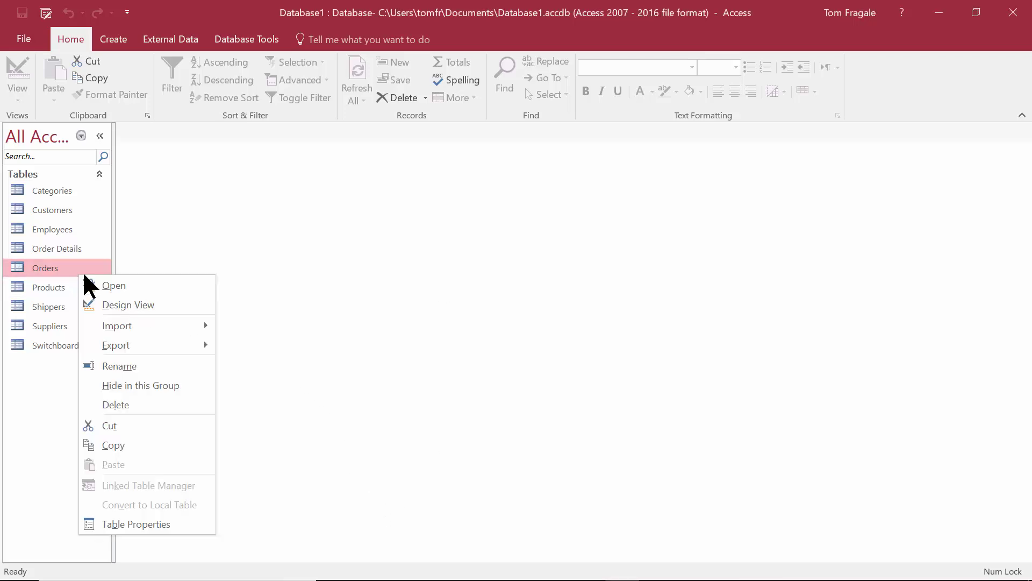
{"action": "left_click", "coordinate": [139, 304]}
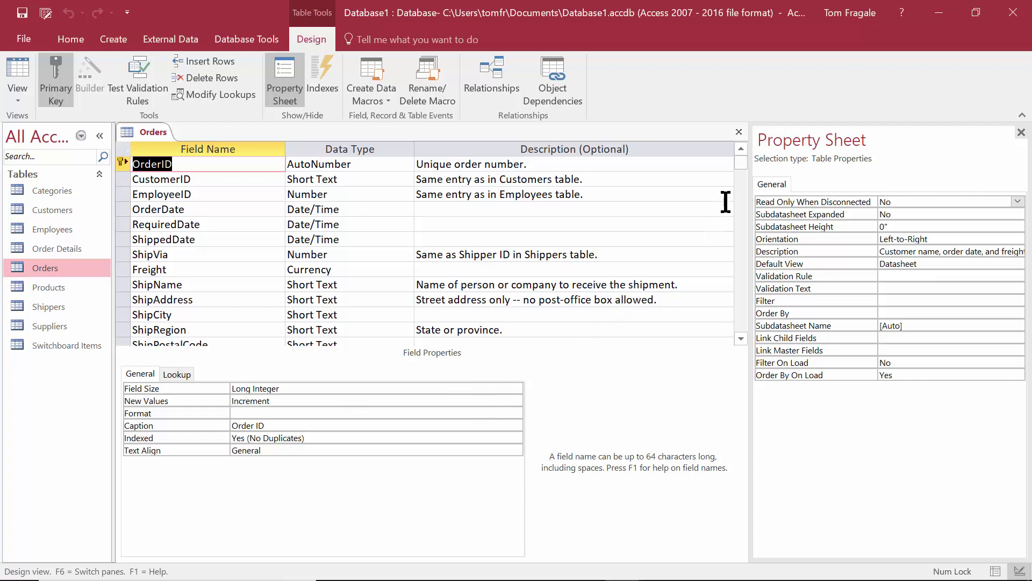
{"action": "left_click_drag", "start_coordinate": [740, 162], "coordinate": [734, 230]}
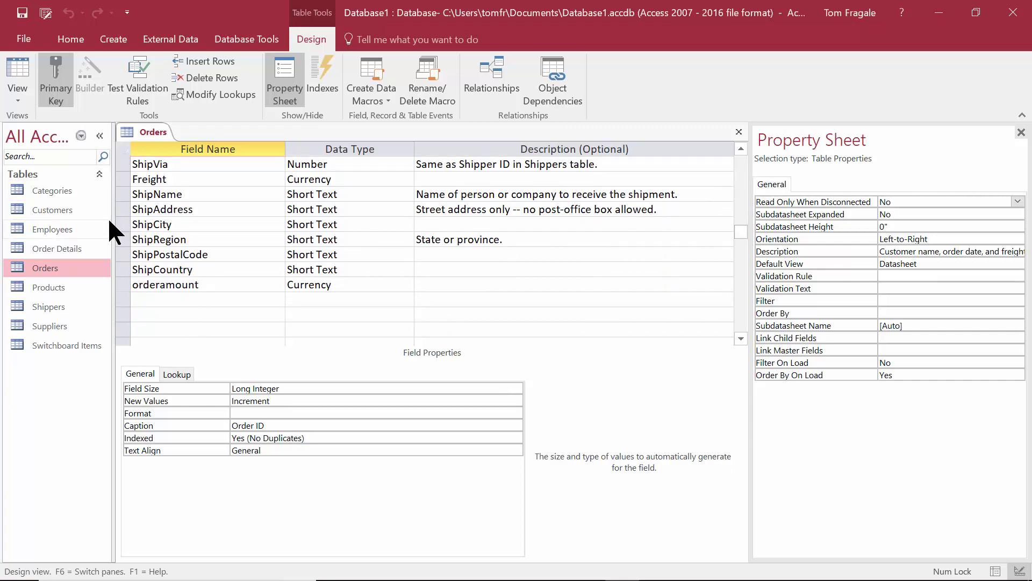
Add a new field named salestax below orderamount and open its data type list
{"action": "left_click", "coordinate": [177, 304]}
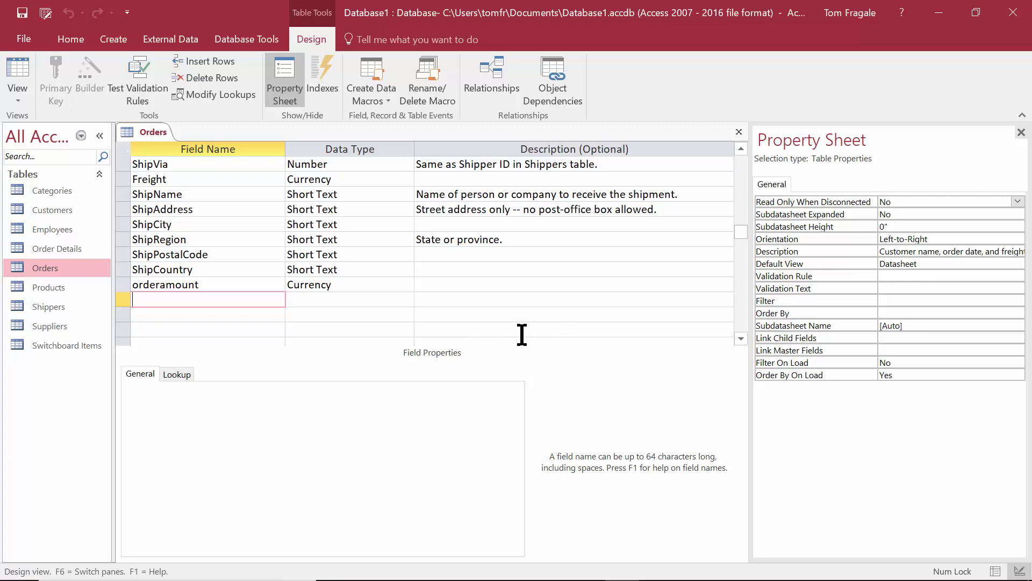
{"action": "type", "text": "s"}
{"action": "type", "text": "h"}
{"action": "key", "text": "BackSpace"}
{"action": "type", "text": "aleqs"}
{"action": "key", "text": "BackSpace"}
{"action": "key", "text": "BackSpace"}
{"action": "type", "text": "stax"}
{"action": "key", "text": "Tab"}
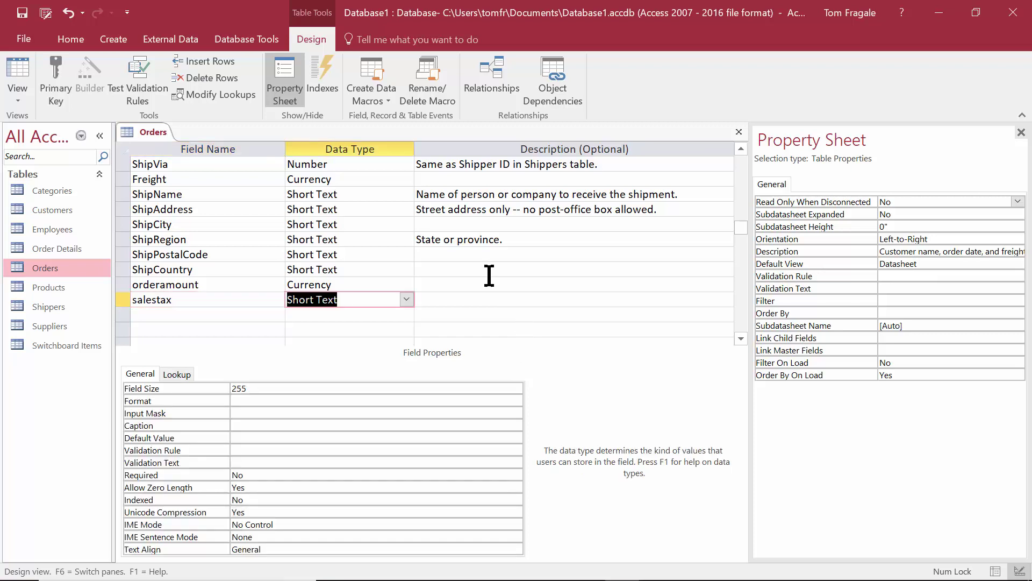
{"action": "left_click", "coordinate": [407, 299]}
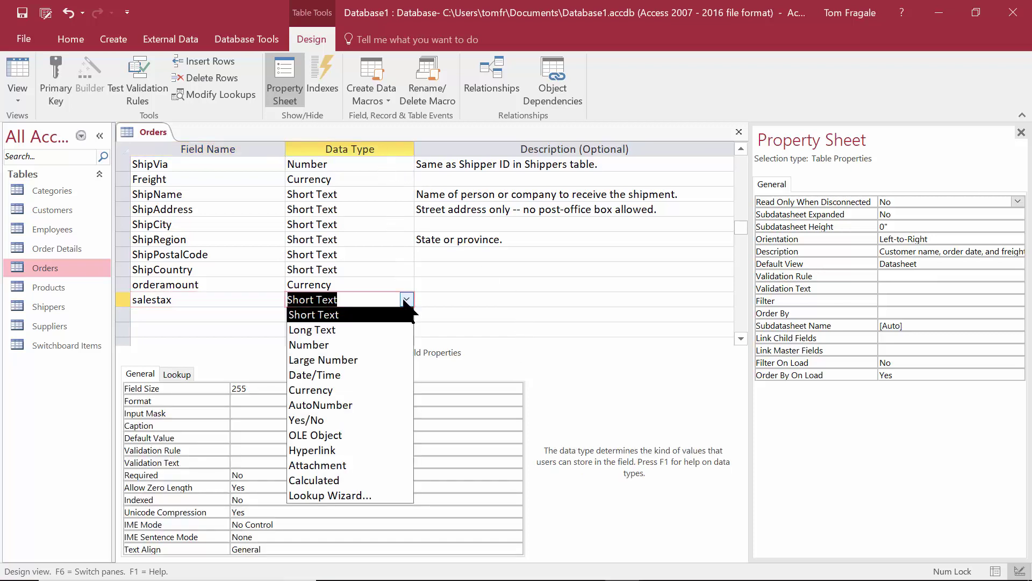
Make salestax a Calculated field and build the expression [orderamount] * .06
{"action": "left_click", "coordinate": [331, 481]}
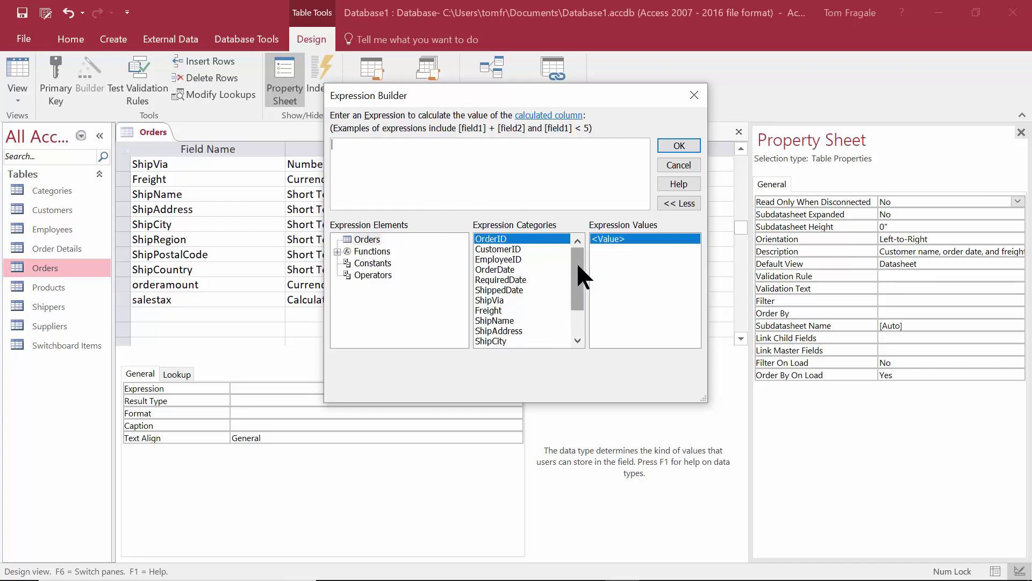
{"action": "left_click_drag", "start_coordinate": [578, 264], "coordinate": [579, 301]}
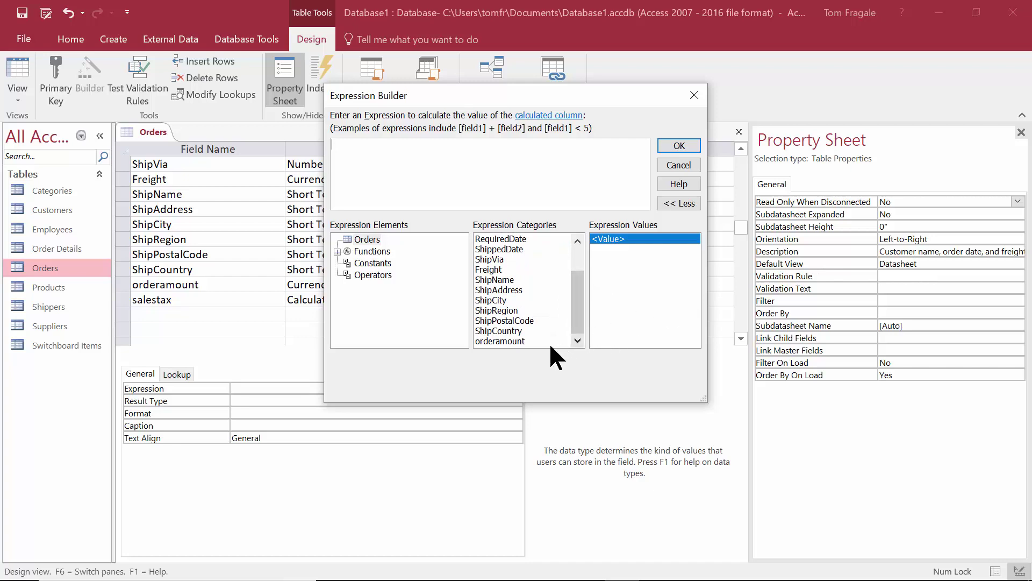
{"action": "double_click", "coordinate": [505, 341]}
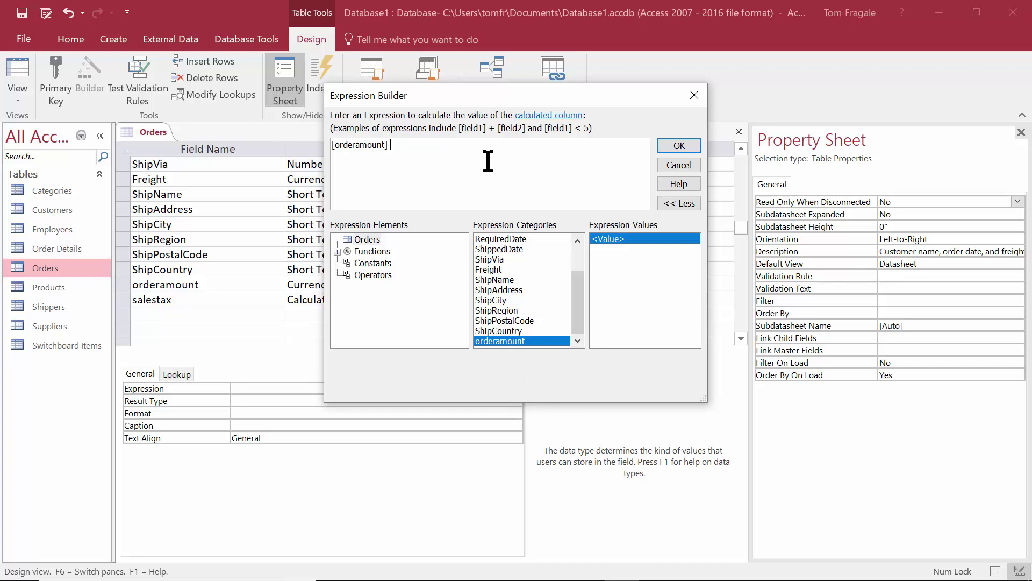
{"action": "type", "text": "* .06"}
Browse the Functions, Constants and Operators lists, then accept the salestax expression
{"action": "left_click_drag", "start_coordinate": [572, 299], "coordinate": [575, 263]}
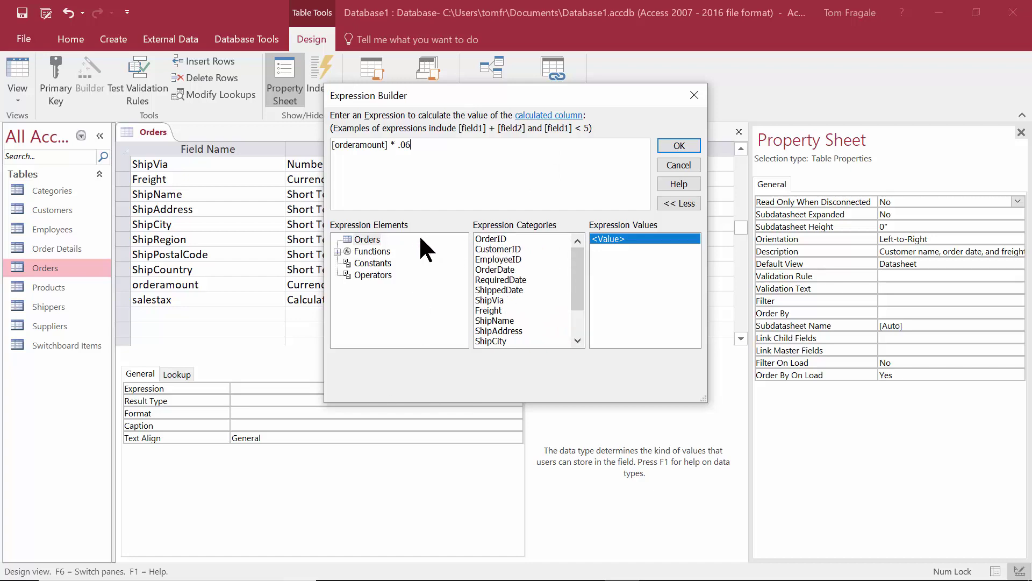
{"action": "left_click", "coordinate": [367, 239]}
{"action": "left_click", "coordinate": [337, 251]}
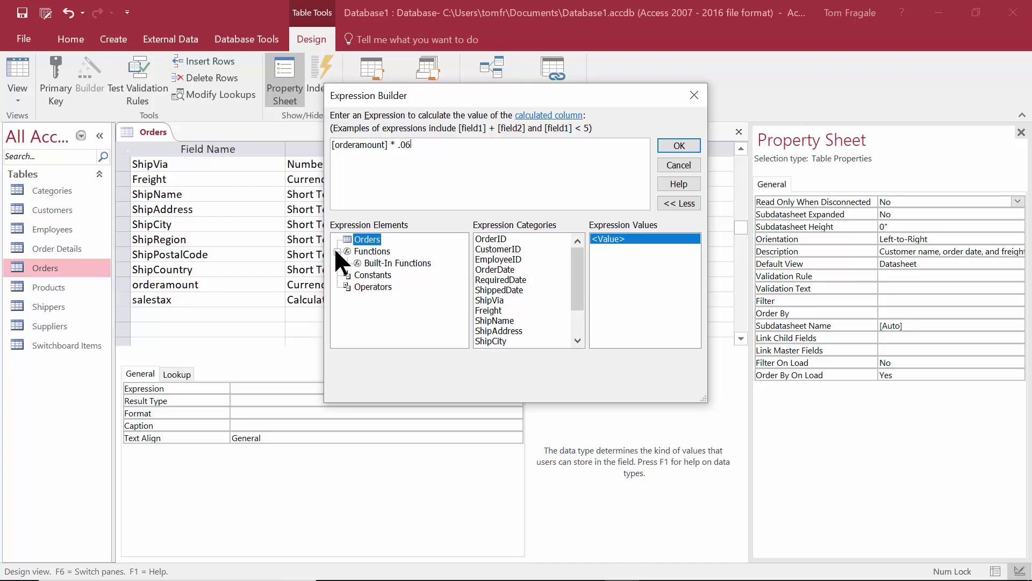
{"action": "left_click", "coordinate": [387, 263]}
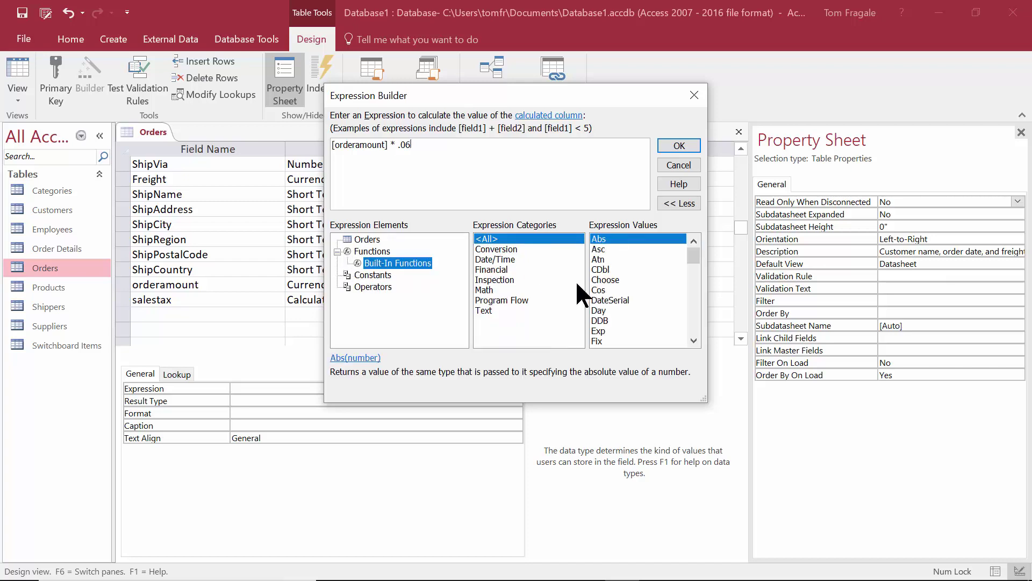
{"action": "left_click", "coordinate": [376, 275]}
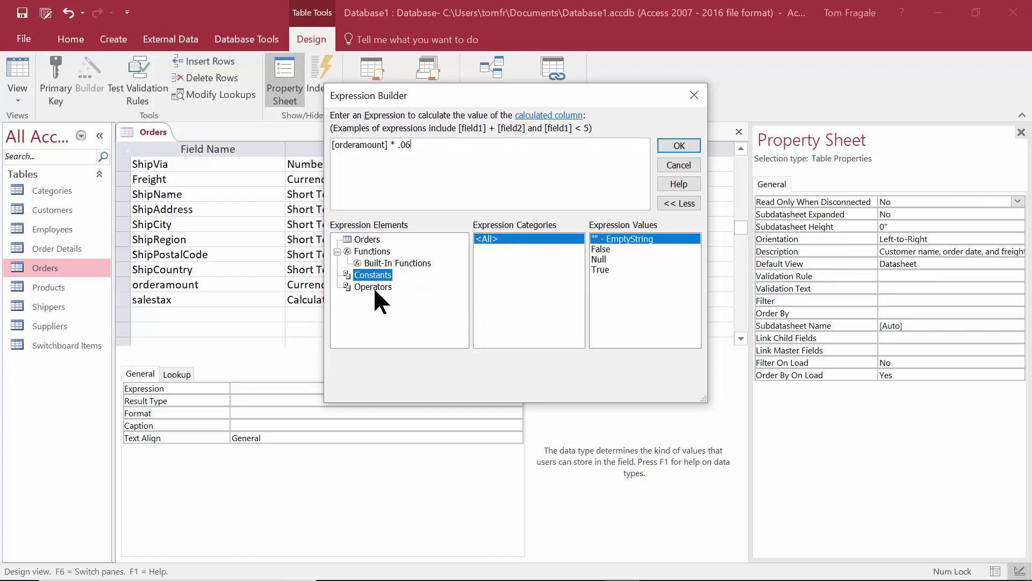
{"action": "left_click", "coordinate": [373, 288]}
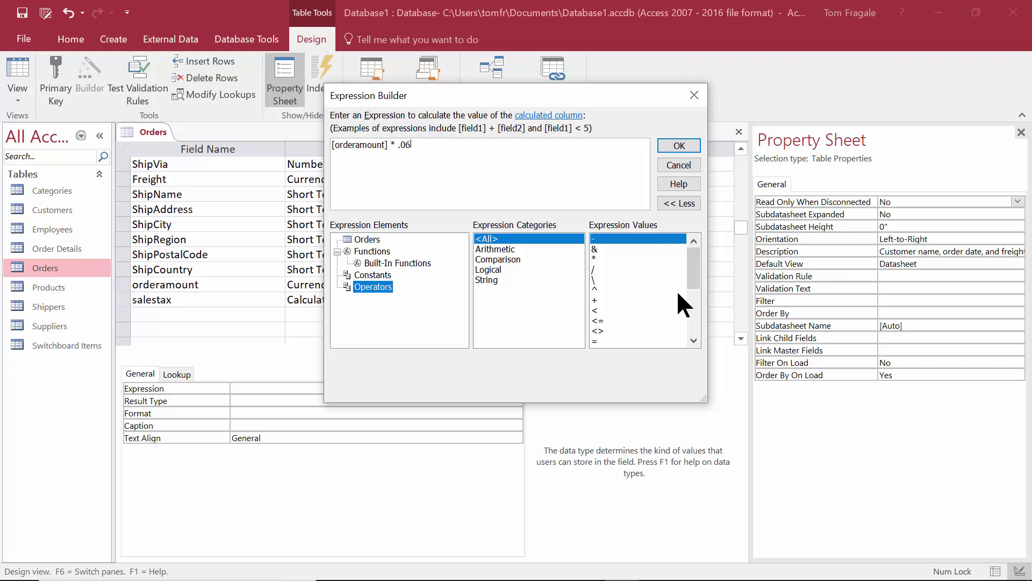
{"action": "left_click_drag", "start_coordinate": [690, 272], "coordinate": [687, 184]}
{"action": "left_click", "coordinate": [367, 241]}
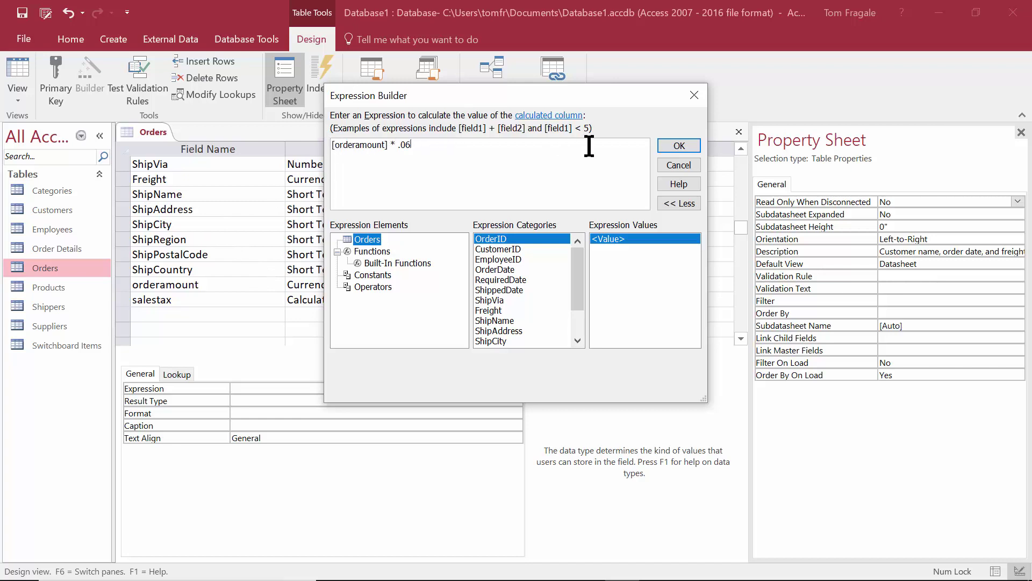
{"action": "left_click", "coordinate": [680, 149]}
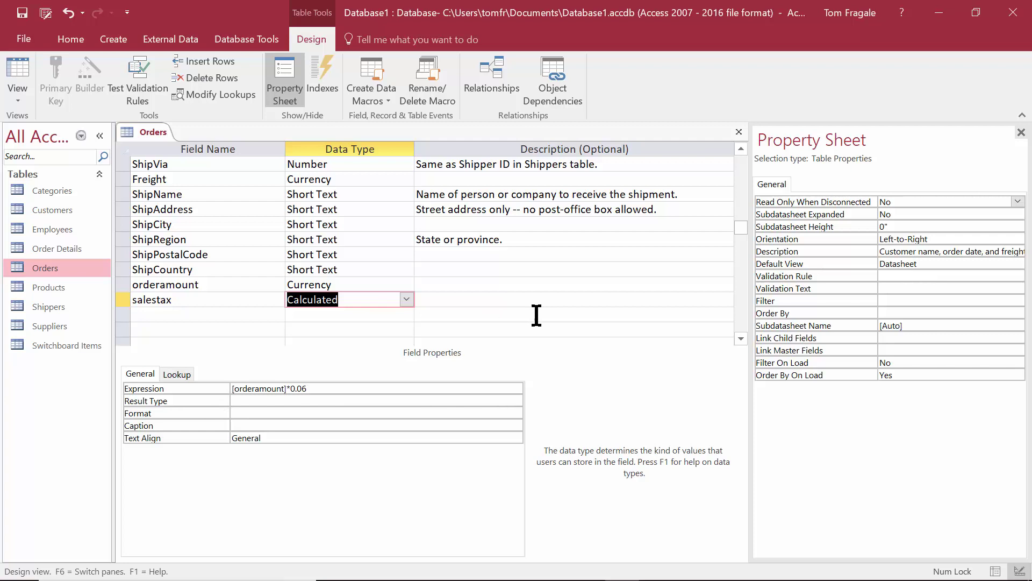
Set salestax's Format property to Currency
{"action": "left_click", "coordinate": [254, 414]}
{"action": "left_click", "coordinate": [254, 414]}
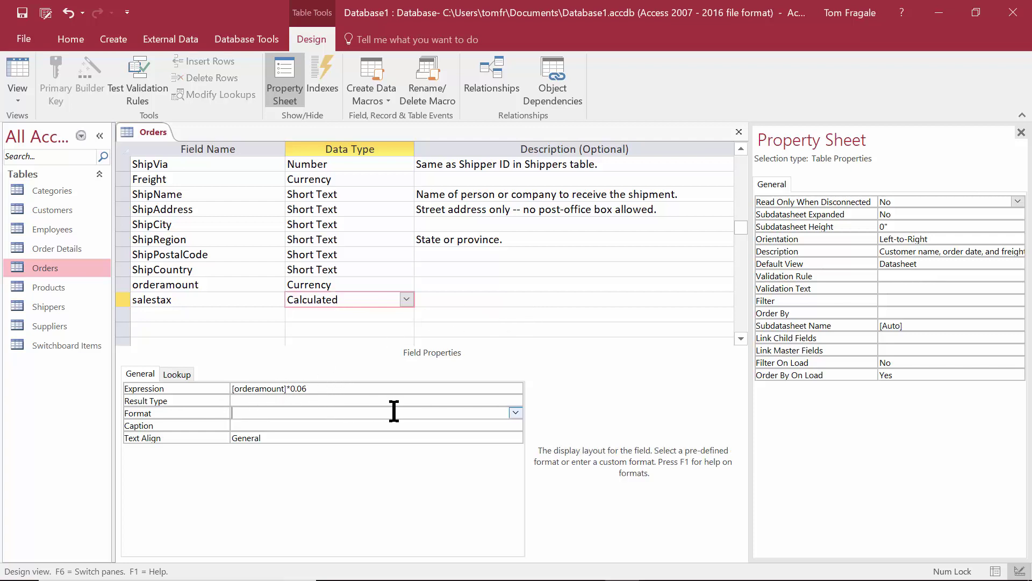
{"action": "left_click", "coordinate": [514, 412]}
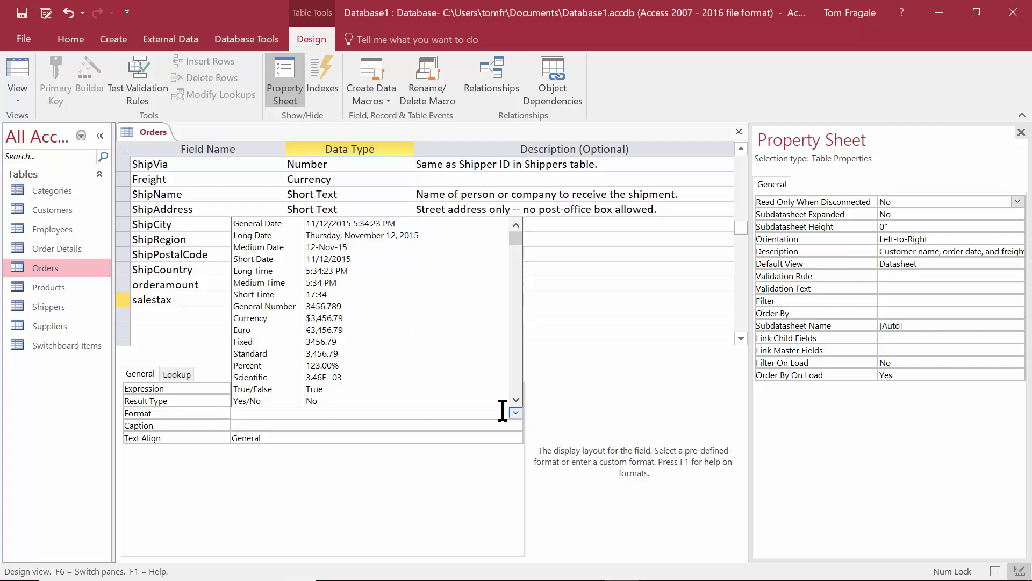
{"action": "left_click", "coordinate": [297, 318]}
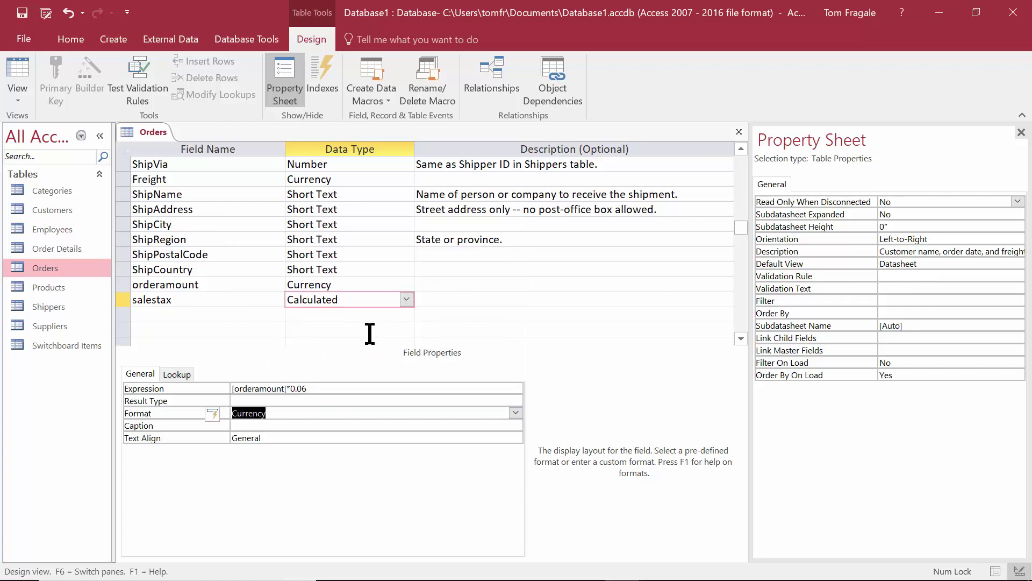
Enter duedate as a new field name below salestax
{"action": "left_click", "coordinate": [196, 316]}
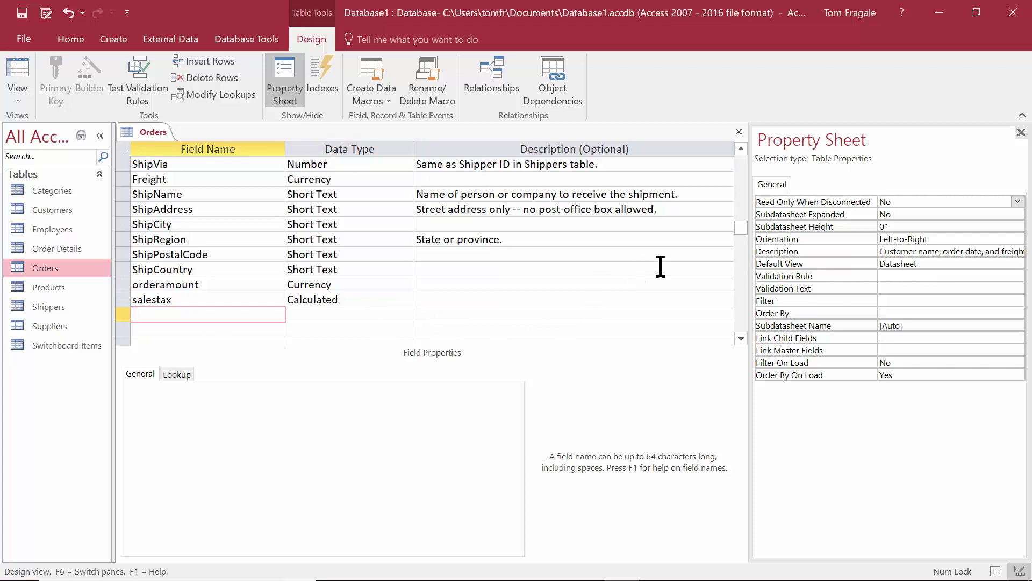
{"action": "left_click_drag", "start_coordinate": [735, 224], "coordinate": [750, 156]}
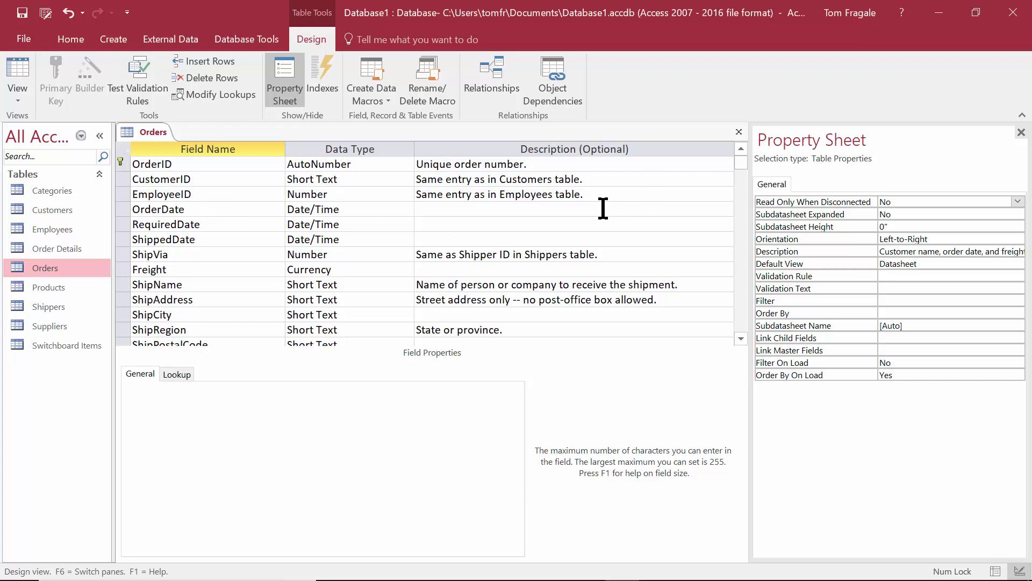
{"action": "left_click_drag", "start_coordinate": [740, 162], "coordinate": [740, 261]}
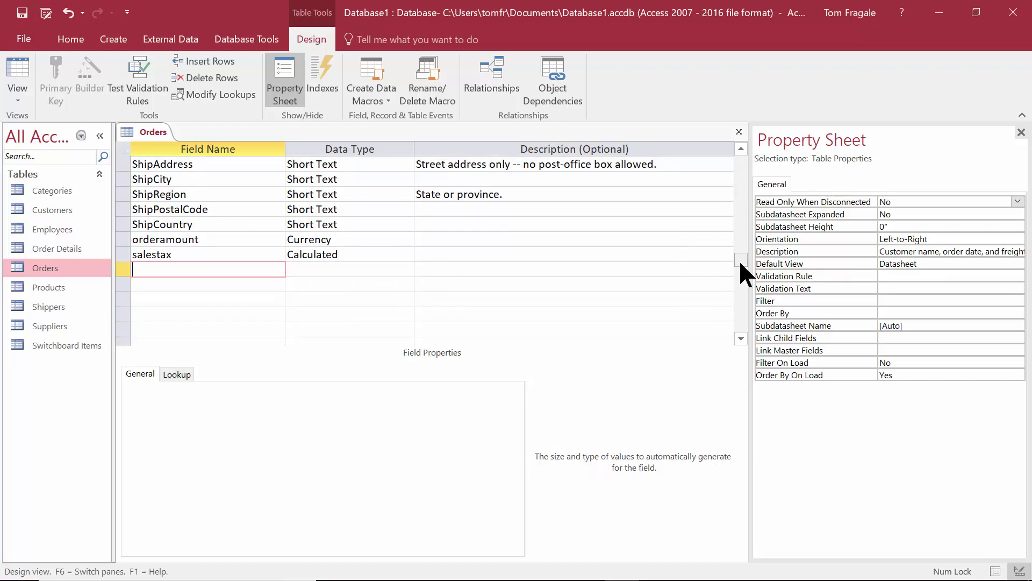
{"action": "type", "text": "duedate"}
Set duedate to Calculated with the expression [OrderDate]+30
{"action": "key", "text": "Tab"}
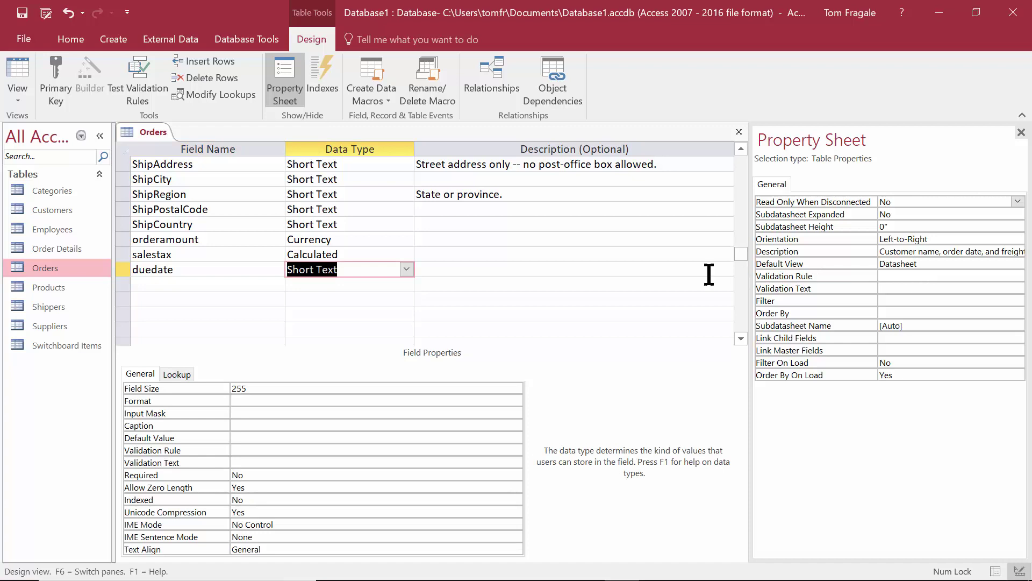
{"action": "left_click", "coordinate": [407, 268]}
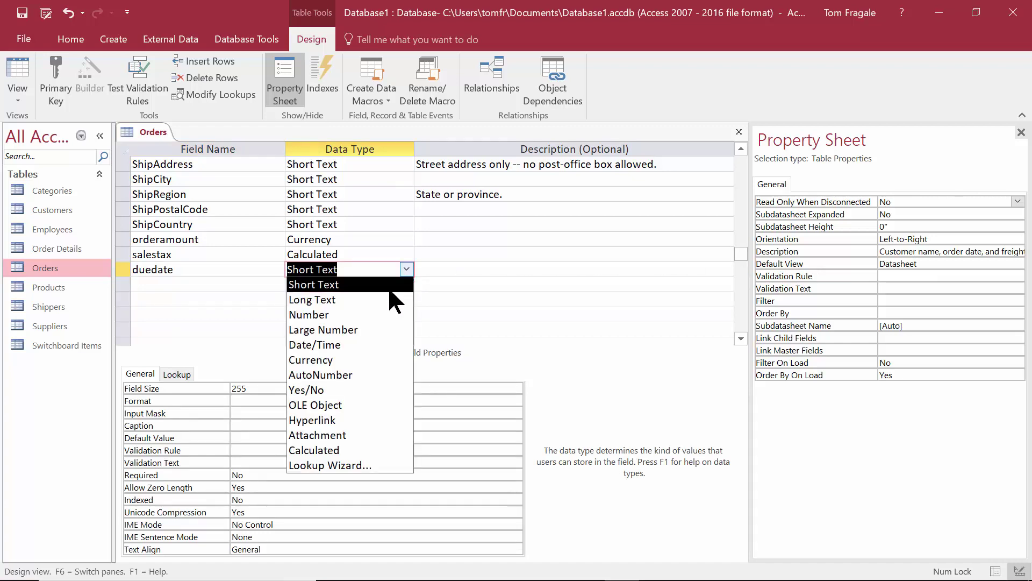
{"action": "left_click", "coordinate": [323, 450]}
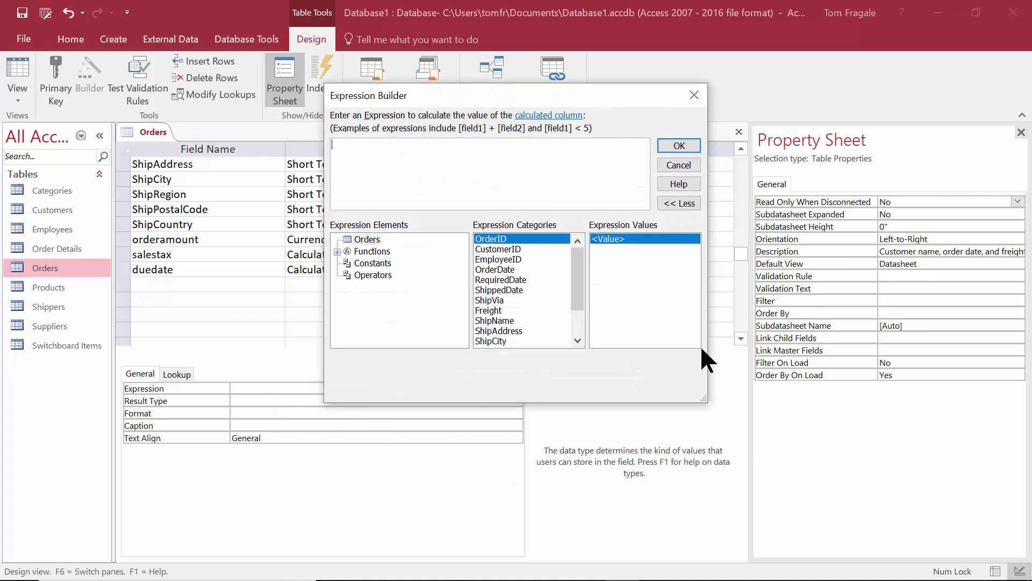
{"action": "double_click", "coordinate": [508, 272]}
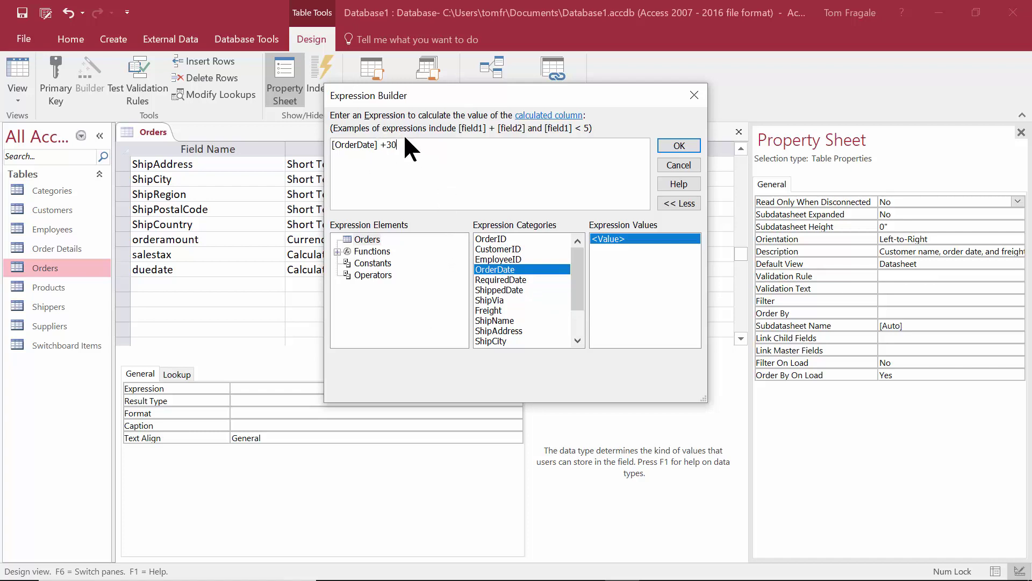
{"action": "left_click", "coordinate": [678, 146]}
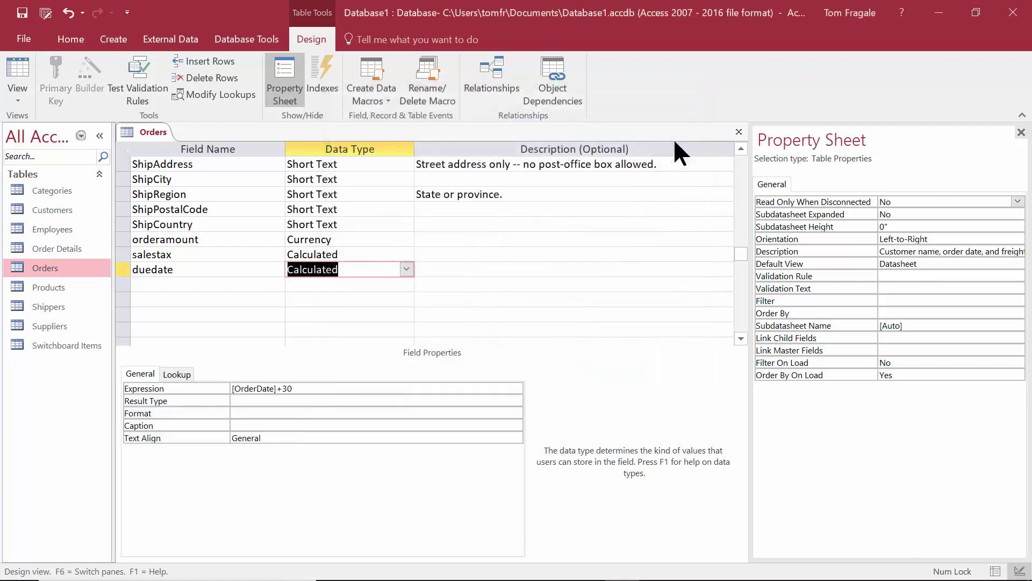
Add a linetotal field below duedate with the Calculated data type
{"action": "left_click", "coordinate": [185, 288]}
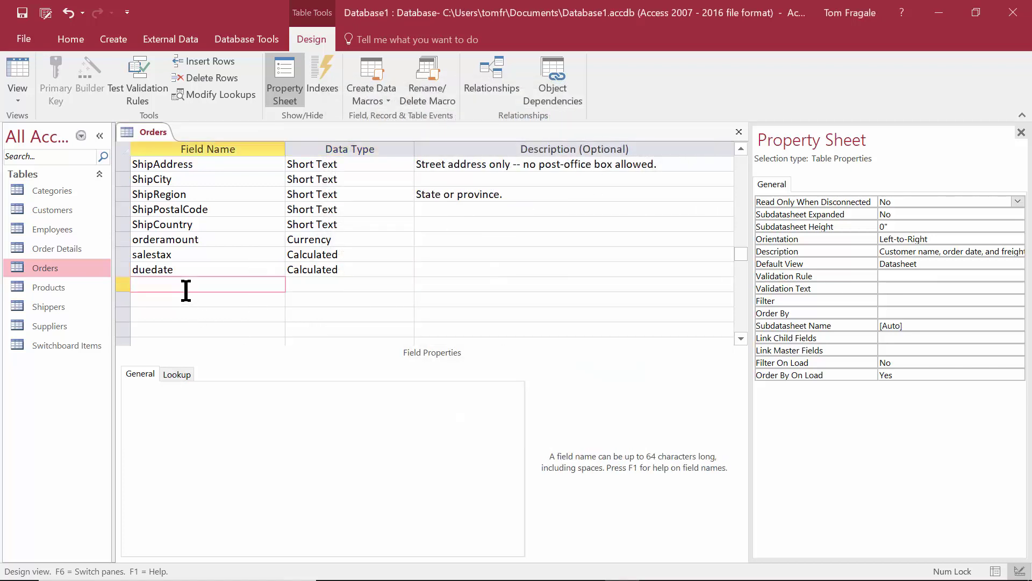
{"action": "type", "text": "linetotal"}
{"action": "key", "text": "Tab"}
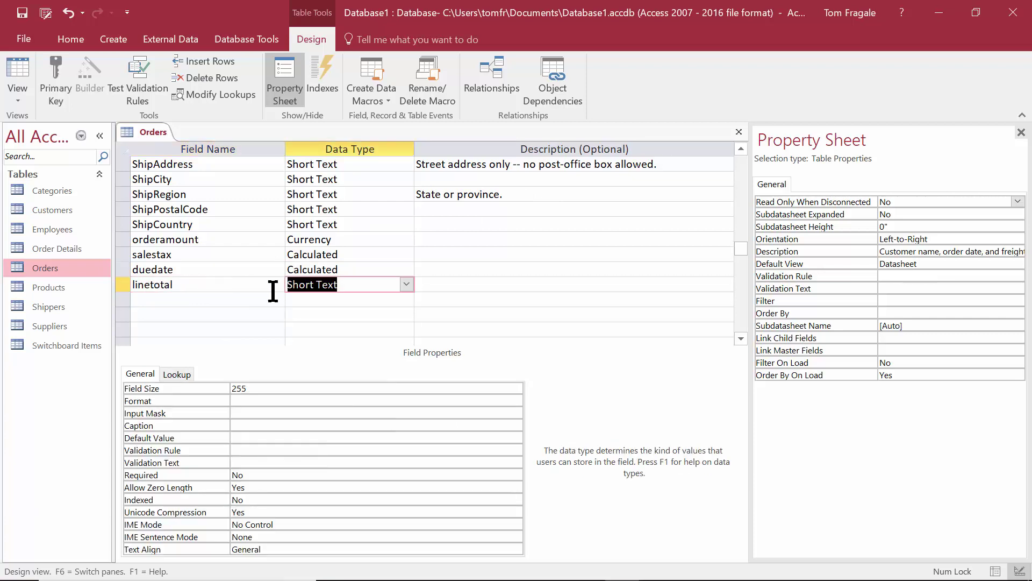
{"action": "left_click", "coordinate": [407, 284]}
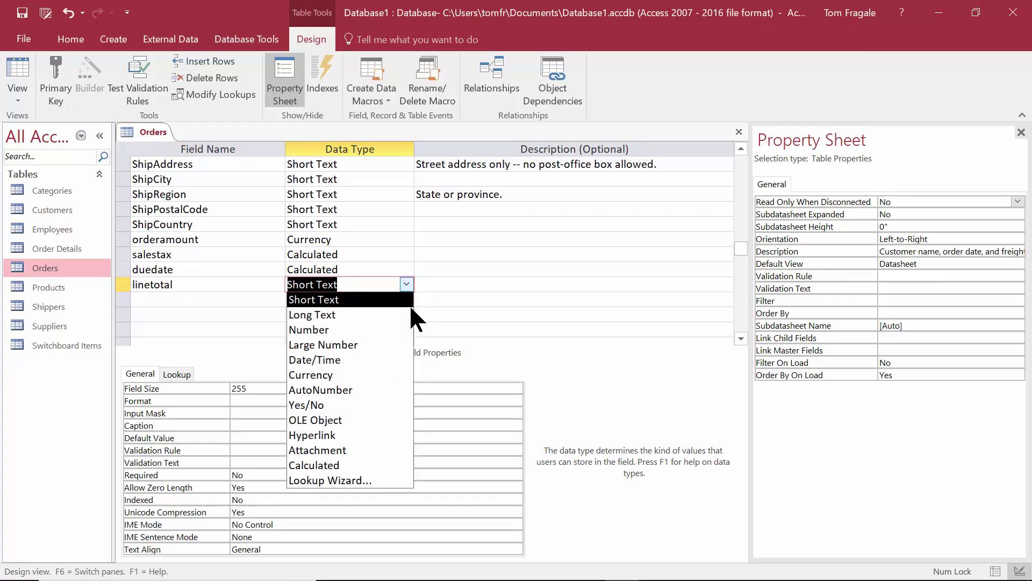
{"action": "left_click", "coordinate": [344, 465]}
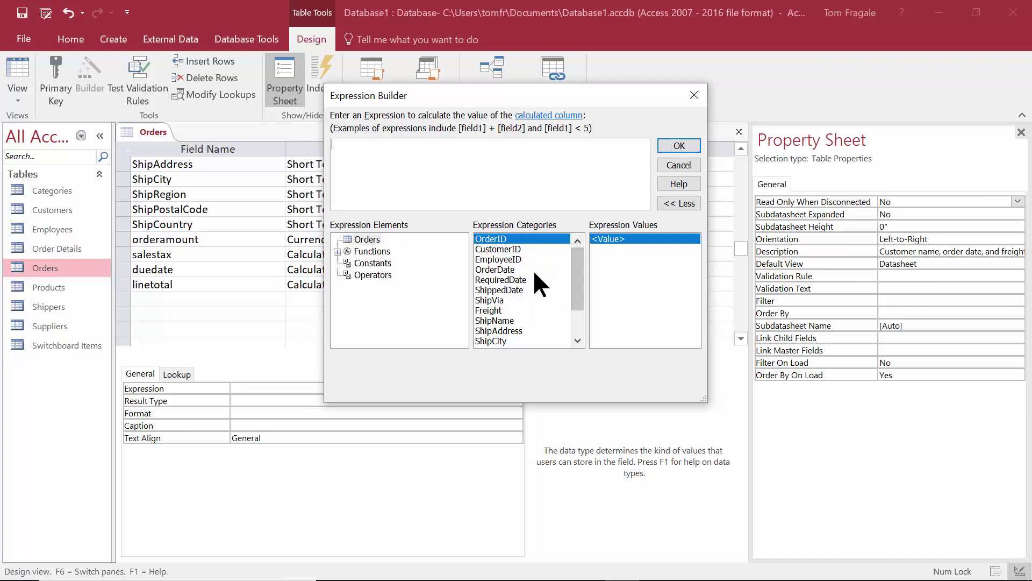
Build [Freight] + [orderamount] in Expression Builder, then cancel without keeping it
{"action": "double_click", "coordinate": [487, 310]}
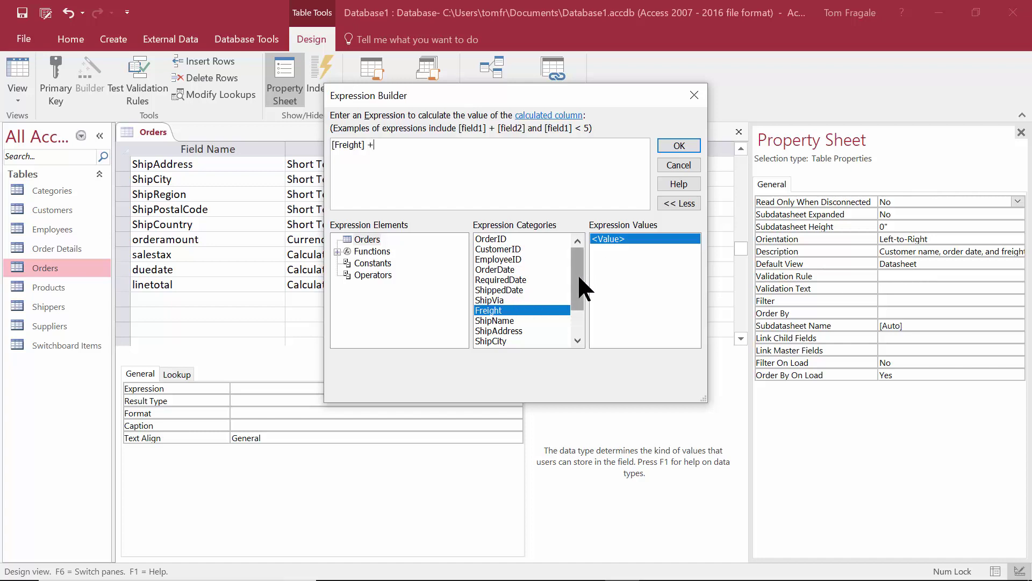
{"action": "left_click_drag", "start_coordinate": [578, 273], "coordinate": [582, 319]}
{"action": "double_click", "coordinate": [506, 341]}
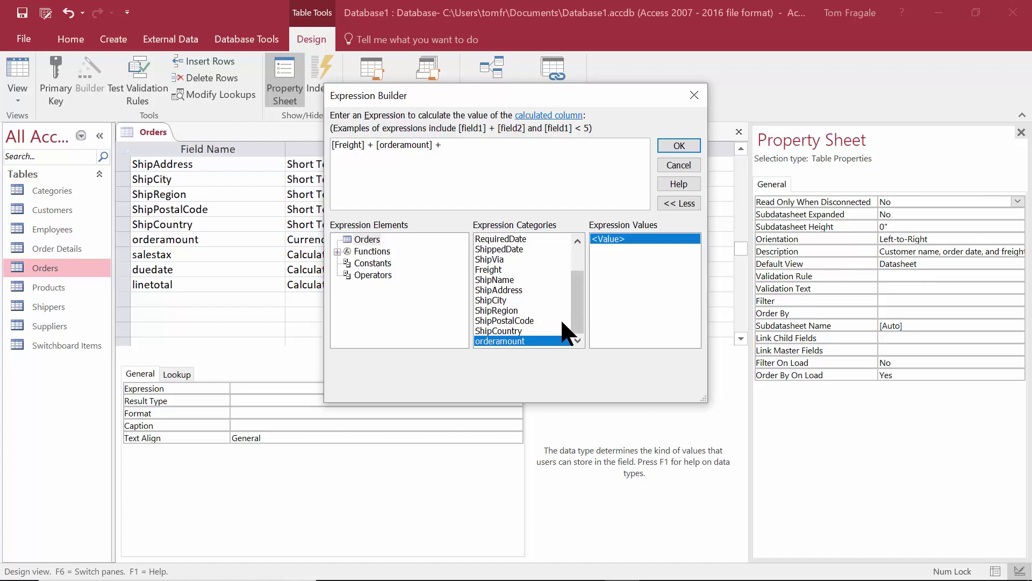
{"action": "left_click_drag", "start_coordinate": [576, 309], "coordinate": [467, 348]}
{"action": "left_click", "coordinate": [677, 165]}
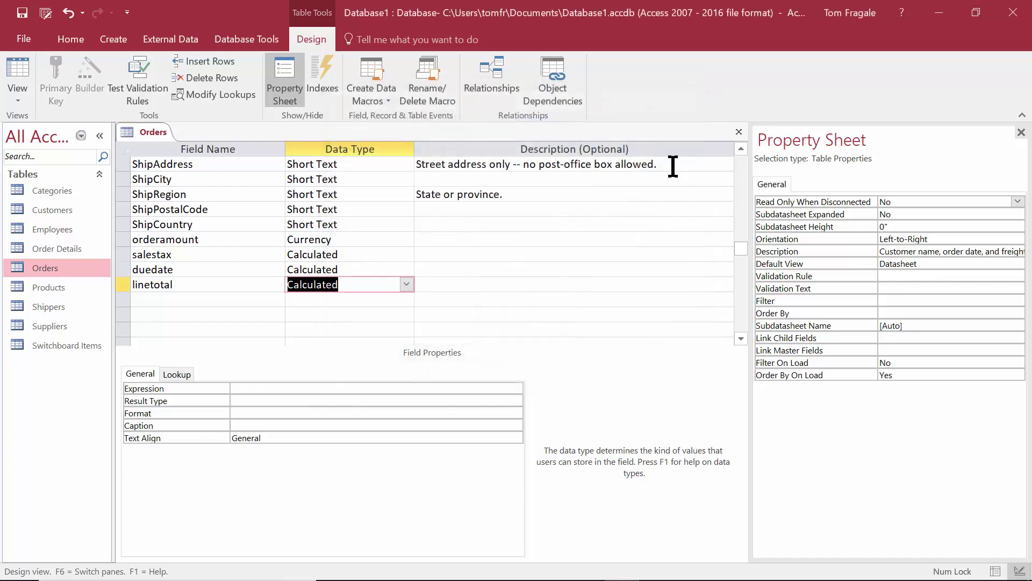
Delete the linetotal row, save the design, and re-enter linetotal as a new field
{"action": "right_click", "coordinate": [123, 285]}
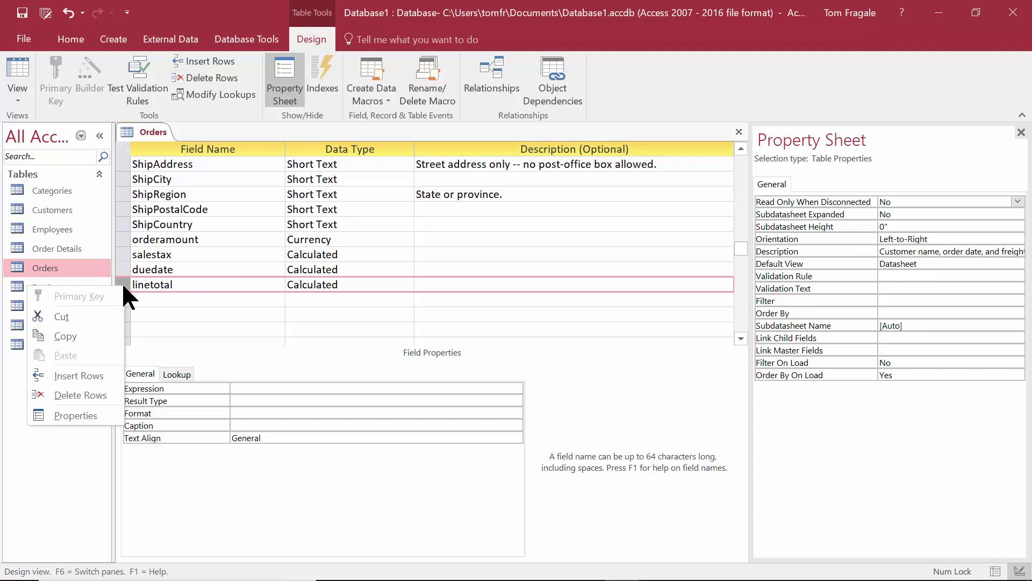
{"action": "left_click", "coordinate": [89, 395]}
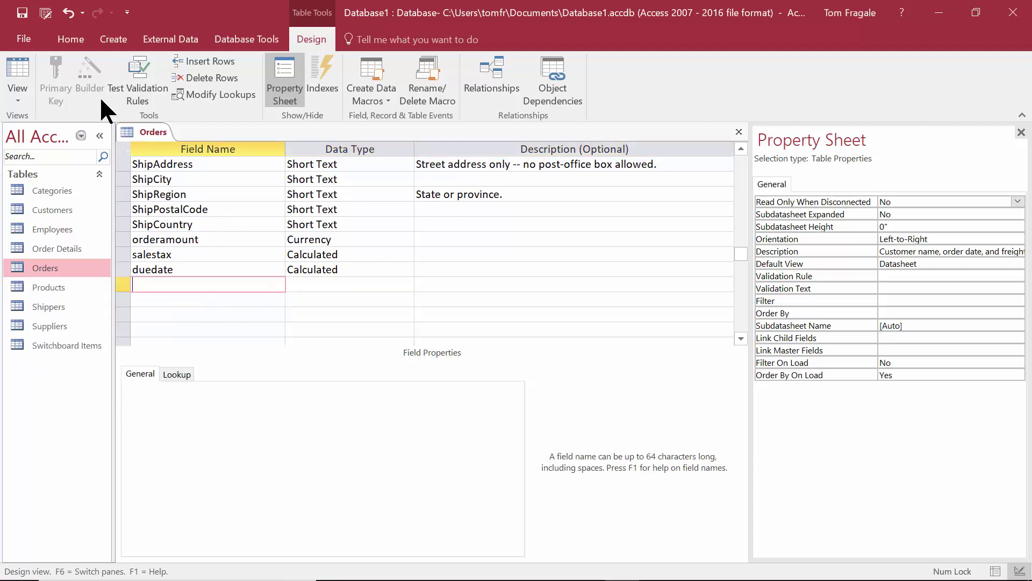
{"action": "left_click", "coordinate": [22, 13]}
{"action": "key", "text": "Tab"}
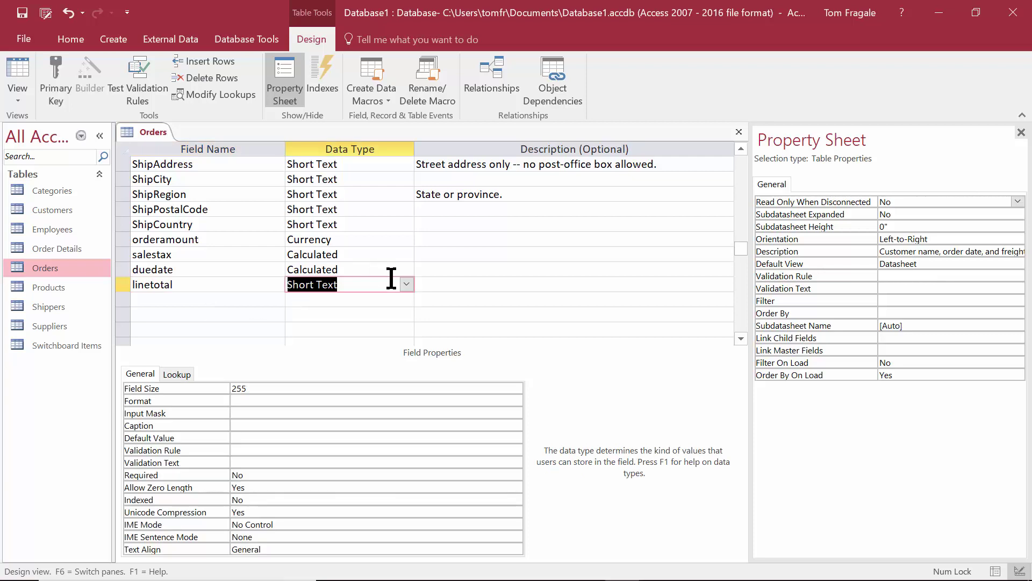
{"action": "left_click", "coordinate": [407, 285]}
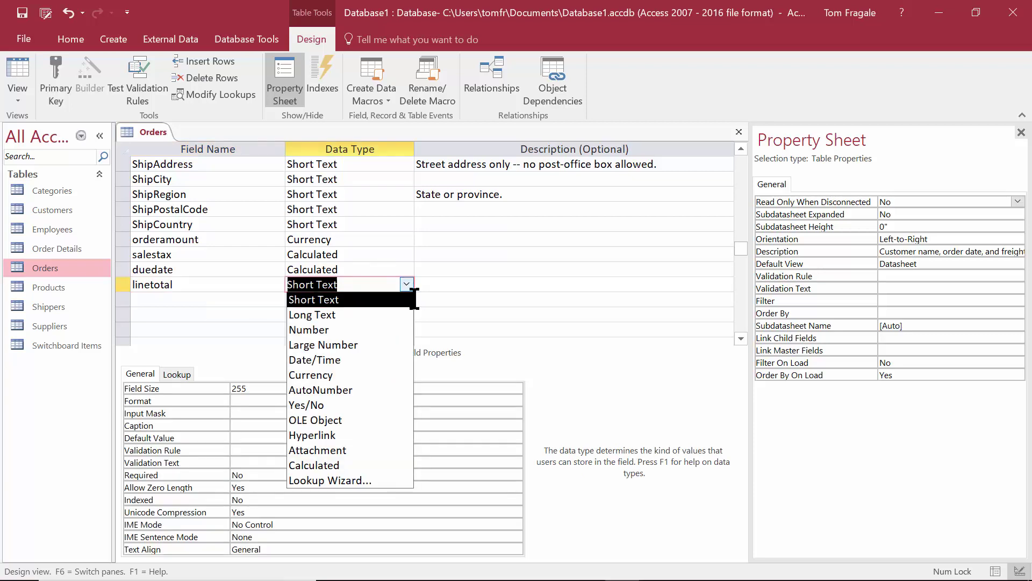
Set linetotal to Calculated with the expression [Freight]+[orderamount]+[salestax]
{"action": "left_click", "coordinate": [355, 463]}
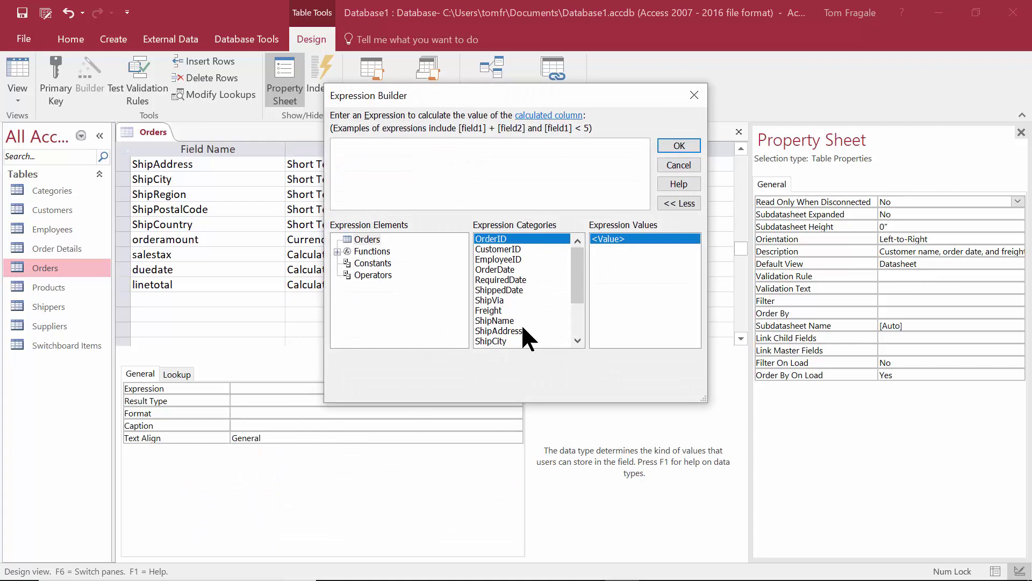
{"action": "double_click", "coordinate": [498, 312]}
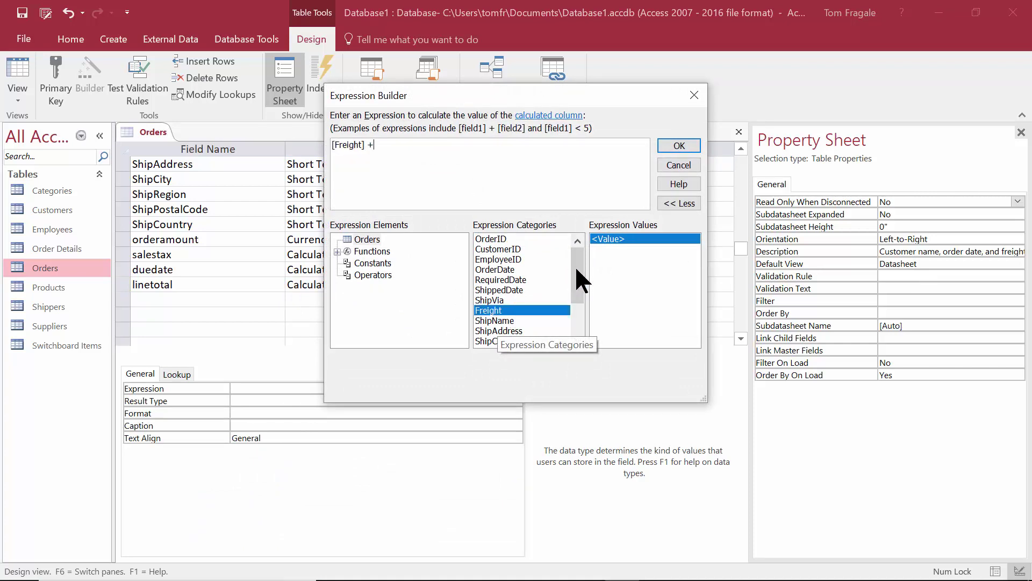
{"action": "left_click_drag", "start_coordinate": [576, 265], "coordinate": [572, 325]}
{"action": "double_click", "coordinate": [500, 320]}
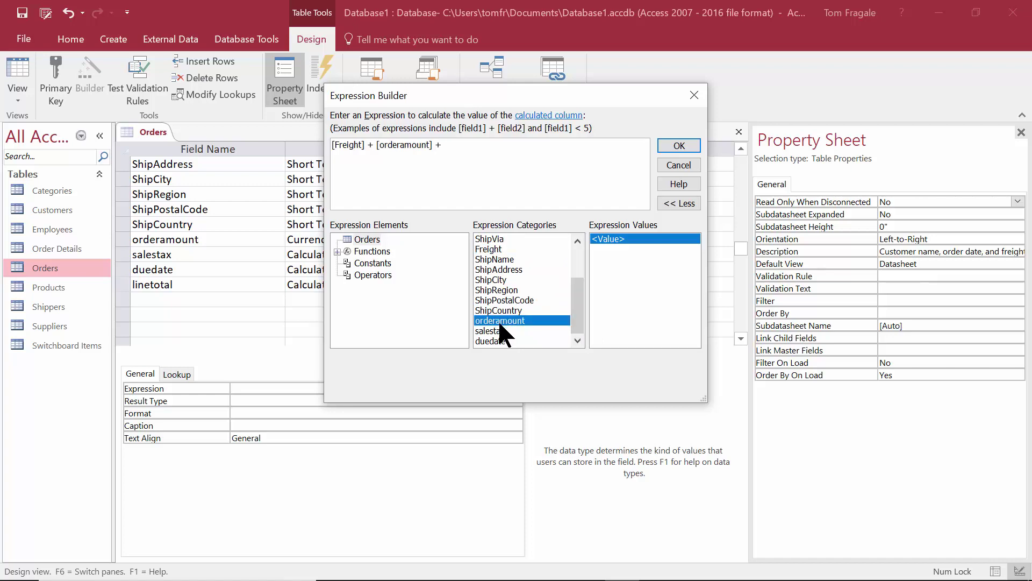
{"action": "left_click", "coordinate": [490, 332]}
{"action": "double_click", "coordinate": [490, 332]}
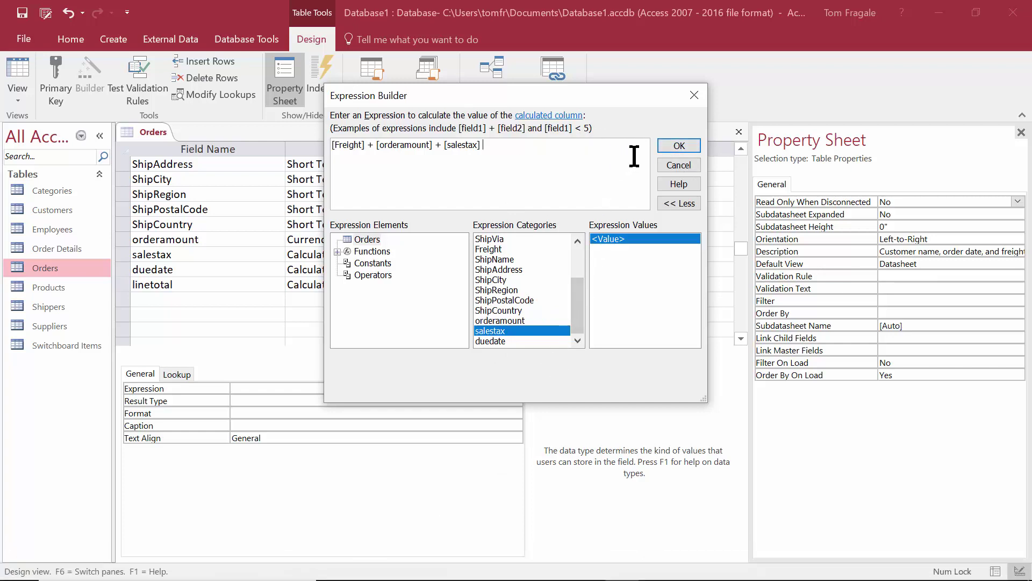
{"action": "left_click", "coordinate": [687, 144]}
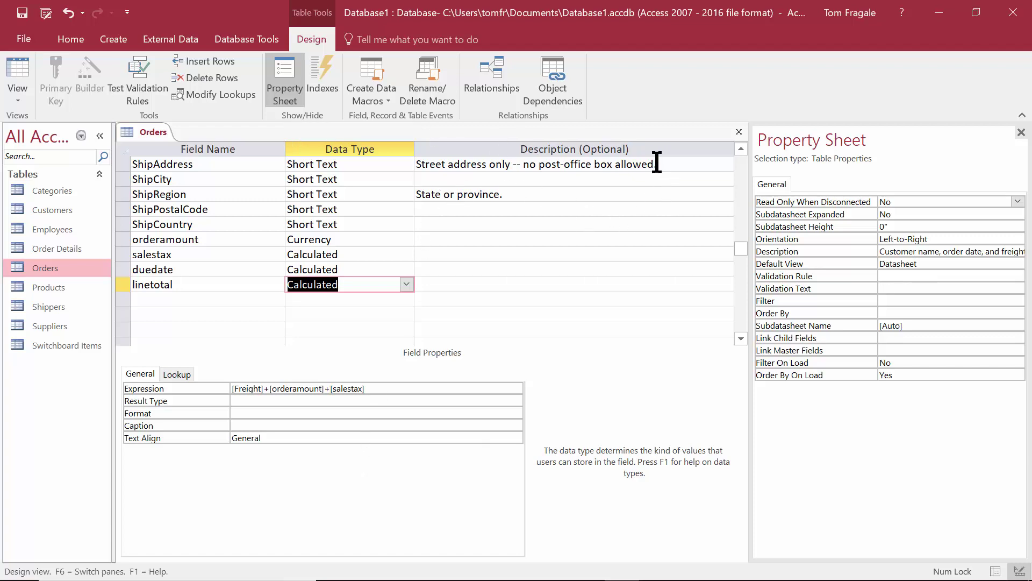
Close the Orders design view, saving the changes
{"action": "right_click", "coordinate": [151, 133]}
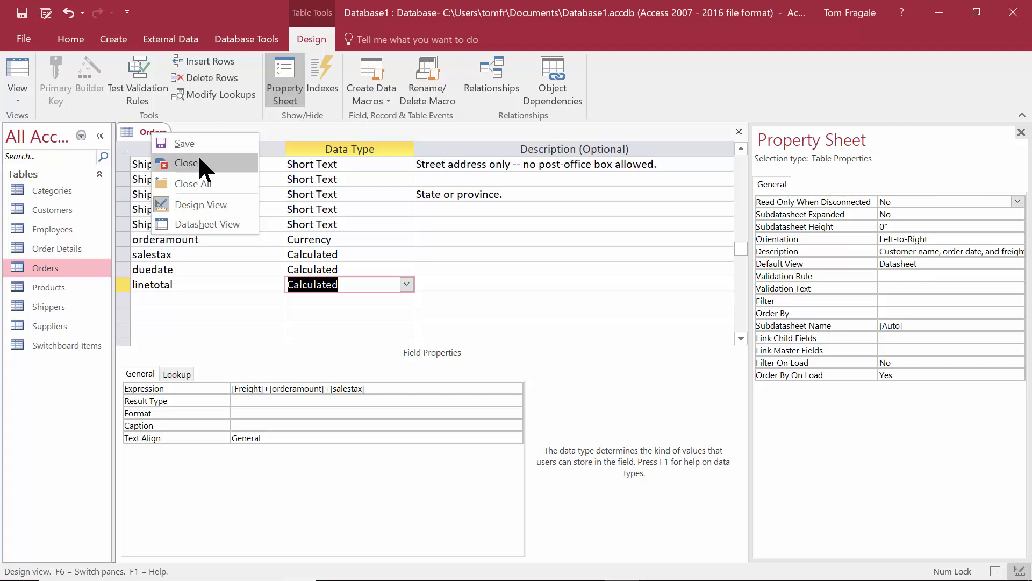
{"action": "key", "text": "Escape"}
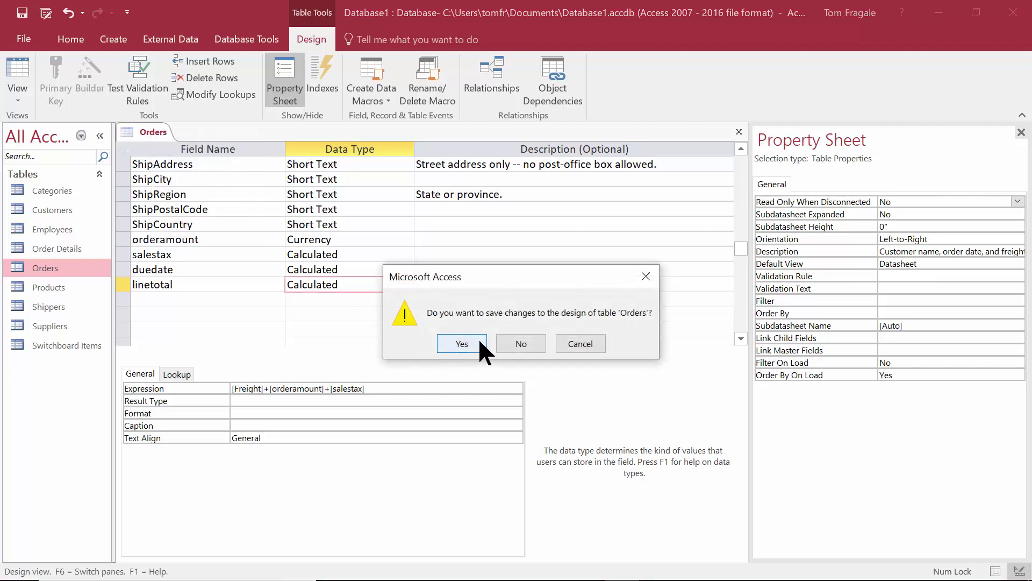
{"action": "left_click", "coordinate": [480, 343]}
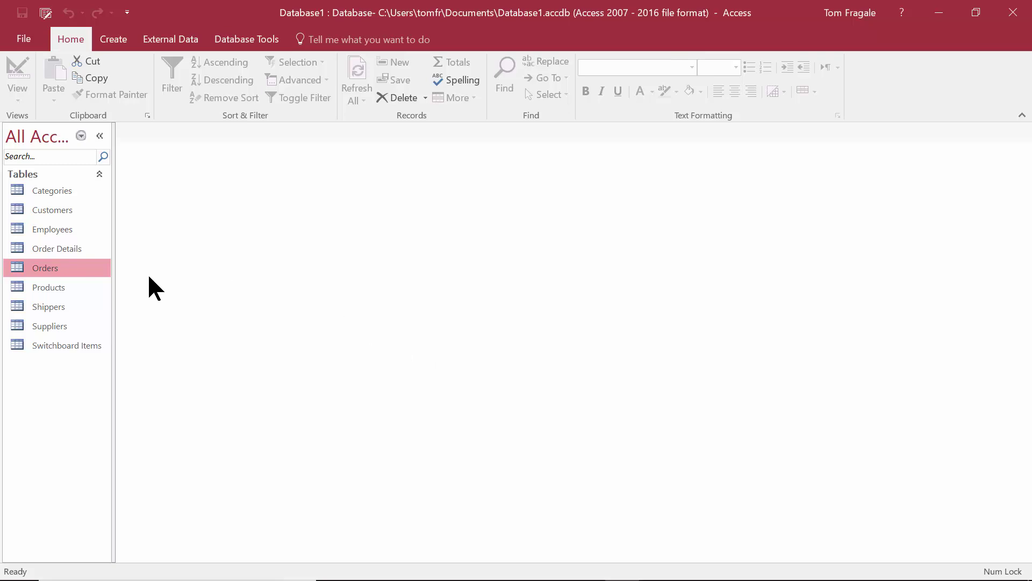
Open Orders in Datasheet View and change the first order's orderamount to 600
{"action": "double_click", "coordinate": [60, 269]}
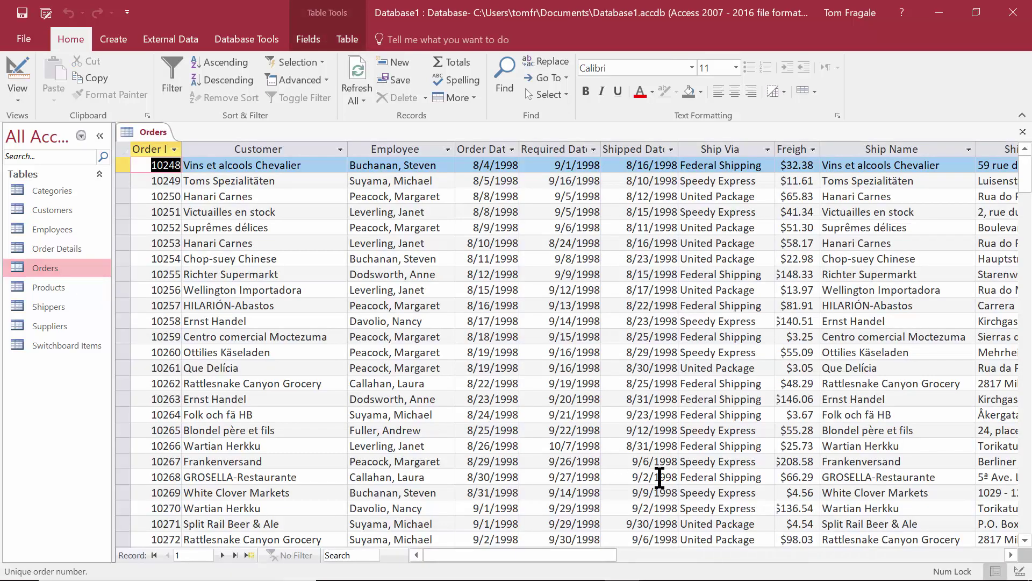
{"action": "left_click_drag", "start_coordinate": [584, 551], "coordinate": [804, 569]}
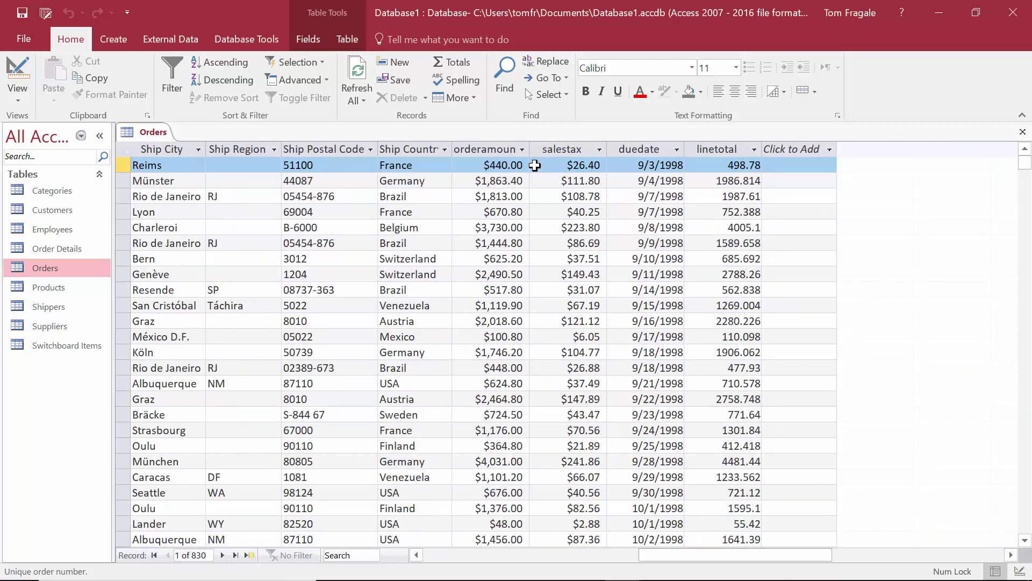
{"action": "left_click", "coordinate": [472, 165]}
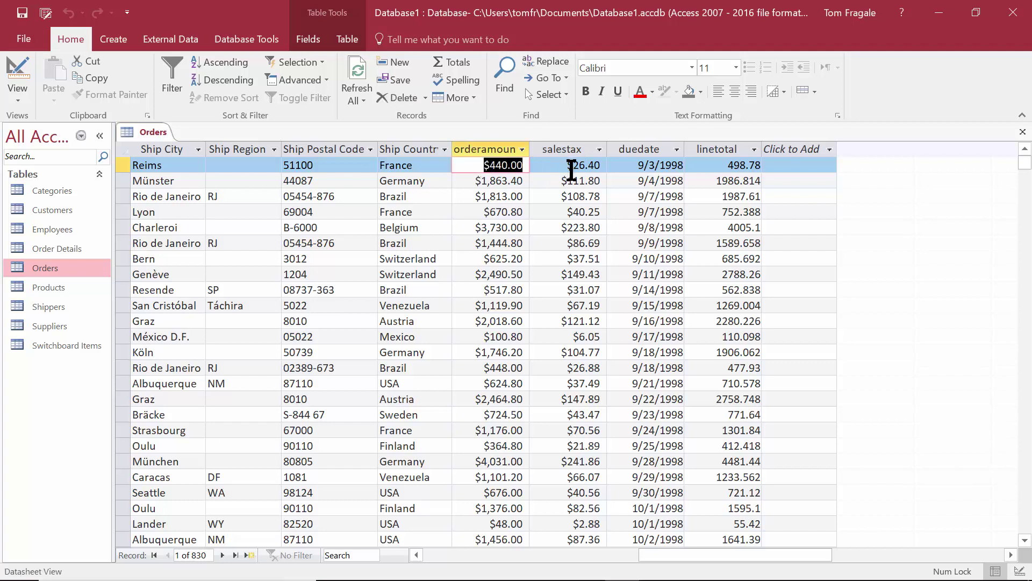
{"action": "type", "text": "600"}
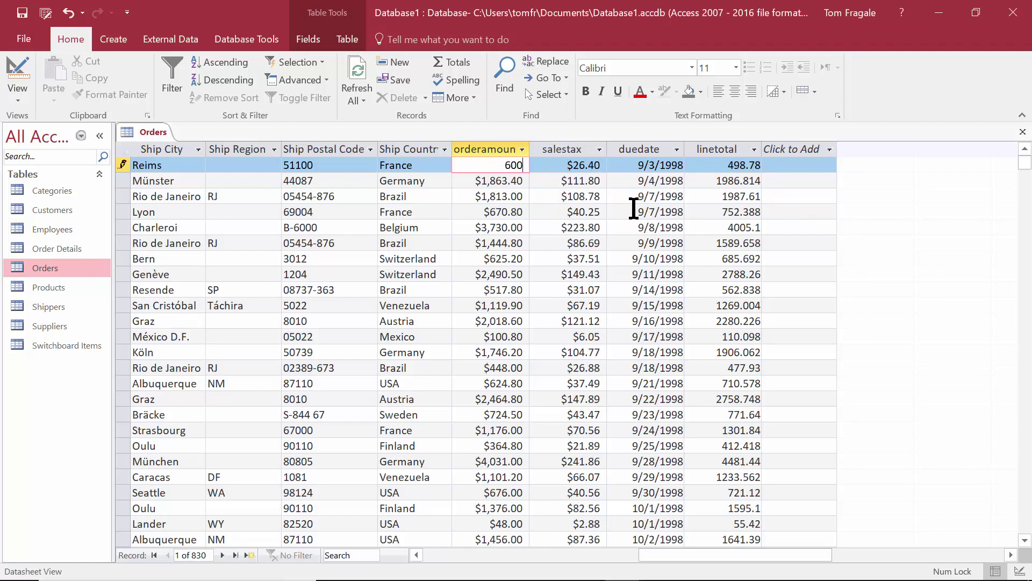
{"action": "key", "text": "Tab"}
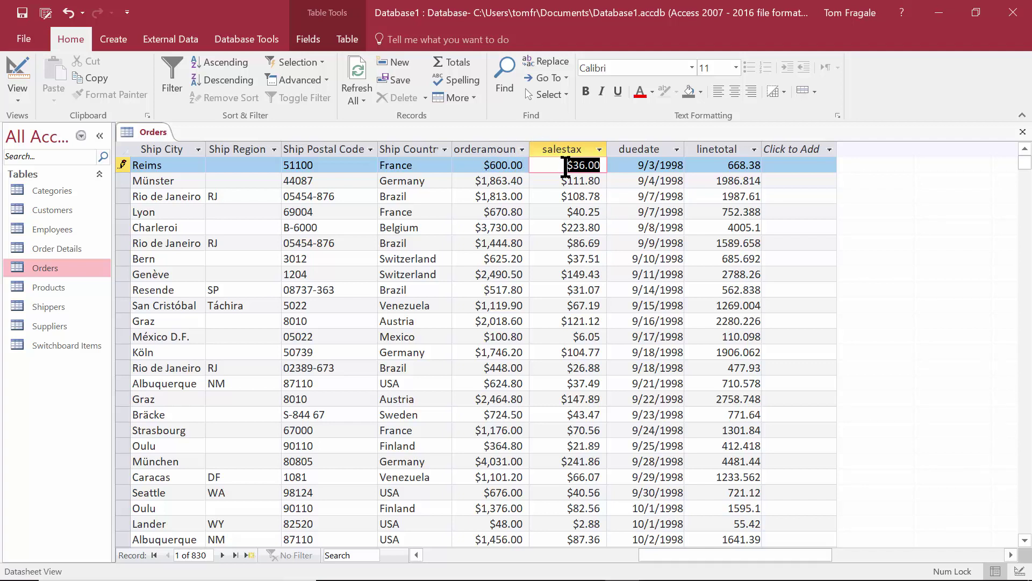
Step through the first record's fields to check the recalculated salestax and duedate
{"action": "key", "text": "shift+Tab"}
{"action": "key", "text": "shift+Tab"}
{"action": "key", "text": "shift+Tab"}
{"action": "key", "text": "shift+Tab"}
{"action": "key", "text": "shift+Tab"}
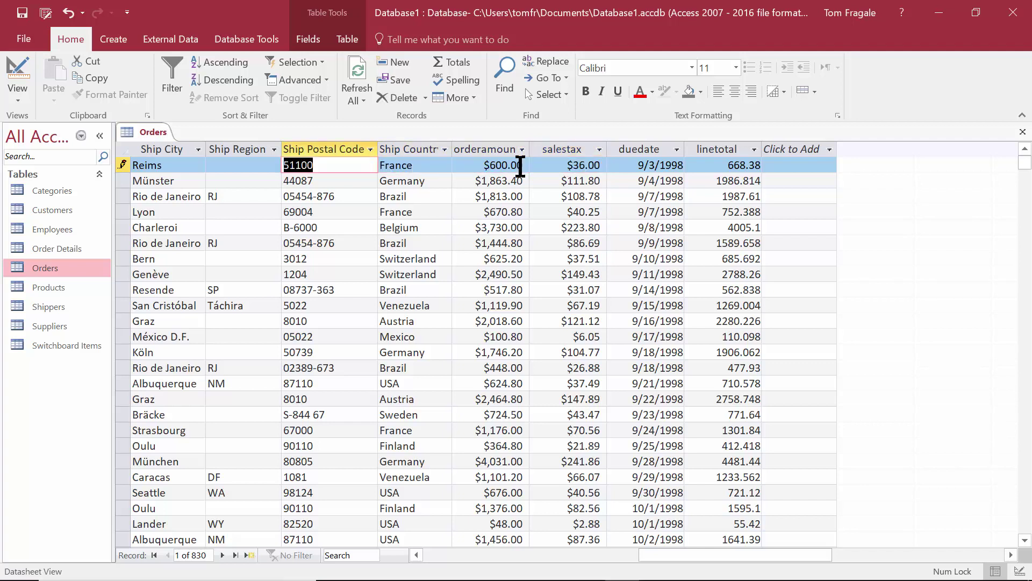
{"action": "key", "text": "shift+Tab"}
{"action": "key", "text": "shift+Tab"}
{"action": "key", "text": "shift+Tab"}
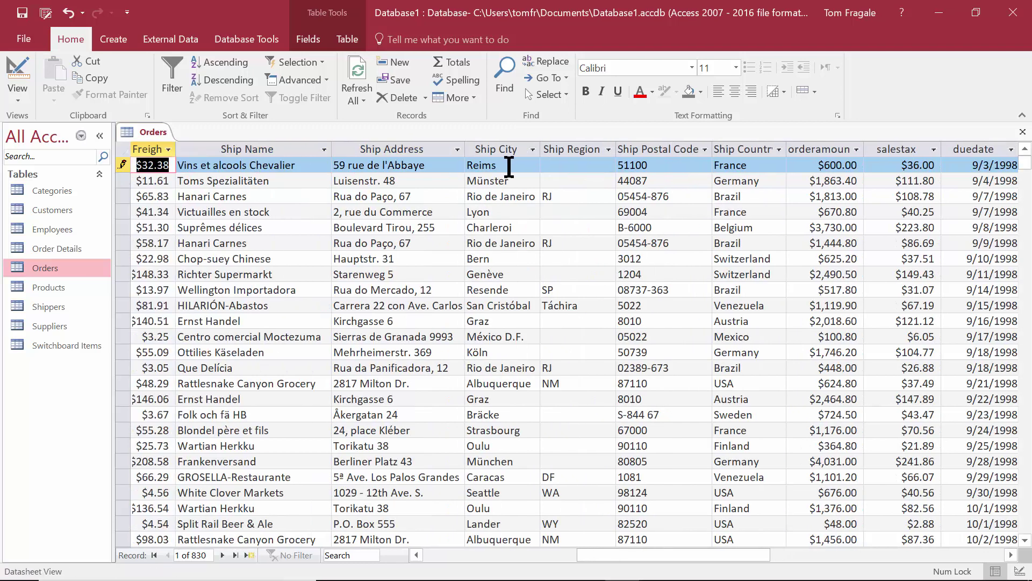
{"action": "key", "text": "Tab"}
{"action": "key", "text": "Tab"}
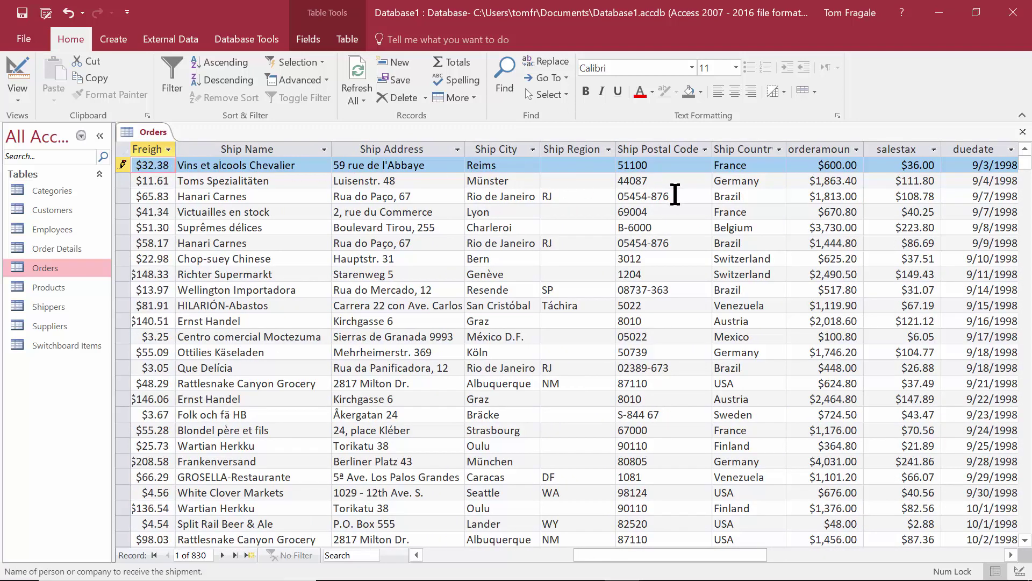
{"action": "key", "text": "Tab"}
{"action": "key", "text": "Tab"}
{"action": "key", "text": "Tab"}
{"action": "key", "text": "Tab"}
{"action": "key", "text": "Tab"}
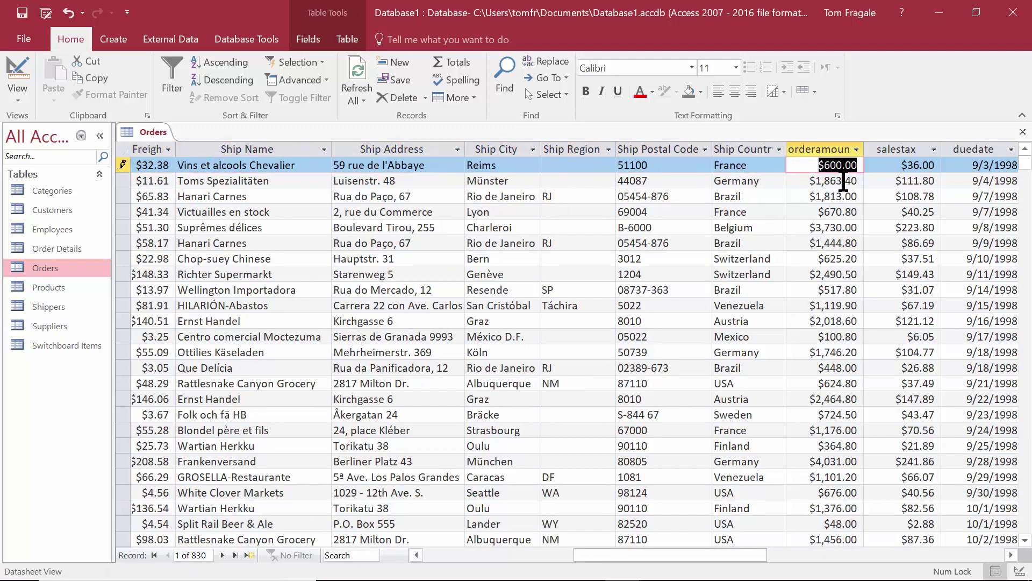
{"action": "key", "text": "Tab"}
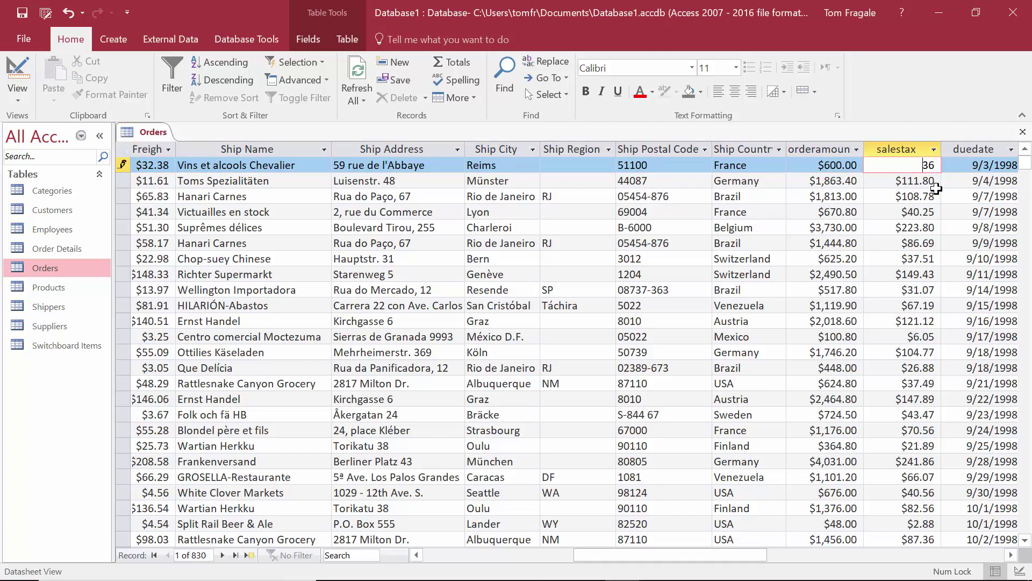
{"action": "key", "text": "Tab"}
{"action": "key", "text": "Tab"}
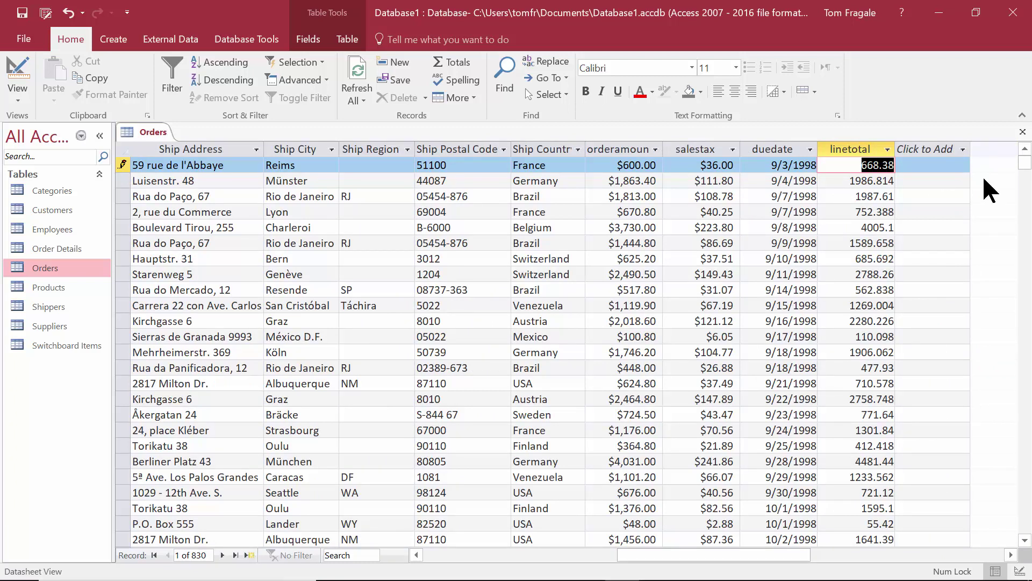
Enter 1000 as the Münster order's orderamount
{"action": "left_click", "coordinate": [591, 181]}
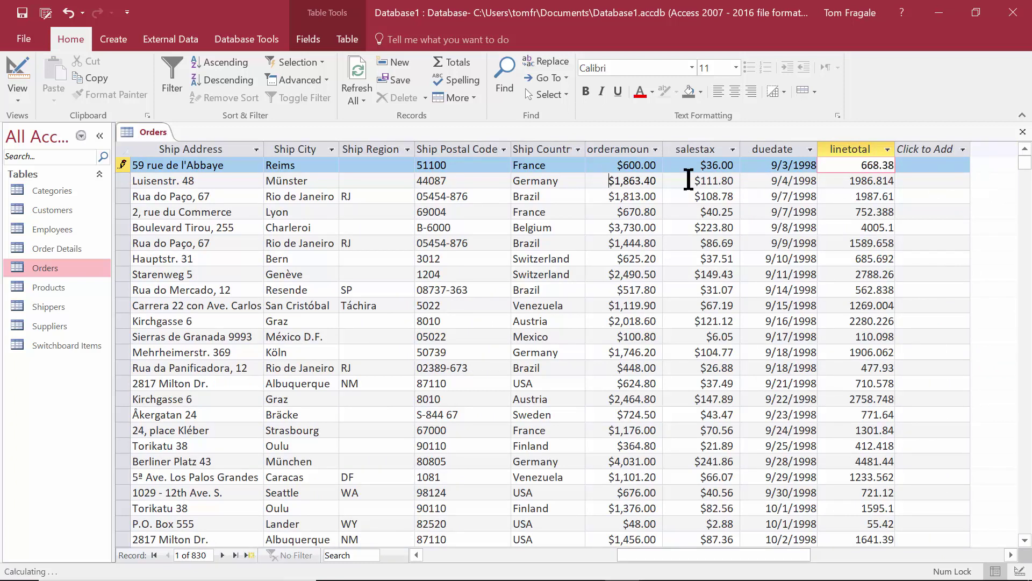
{"action": "type", "text": "1000"}
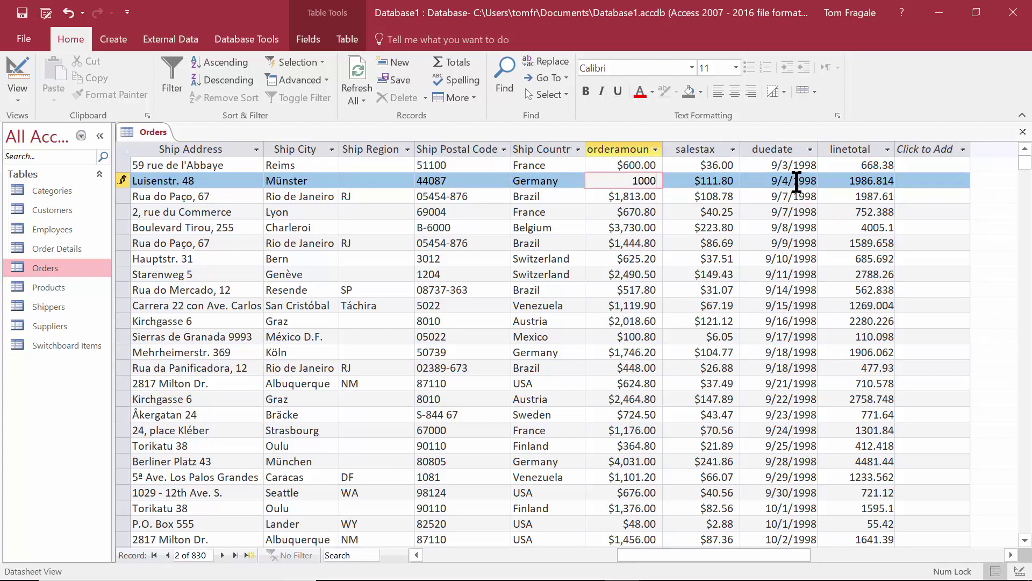
{"action": "key", "text": "Tab"}
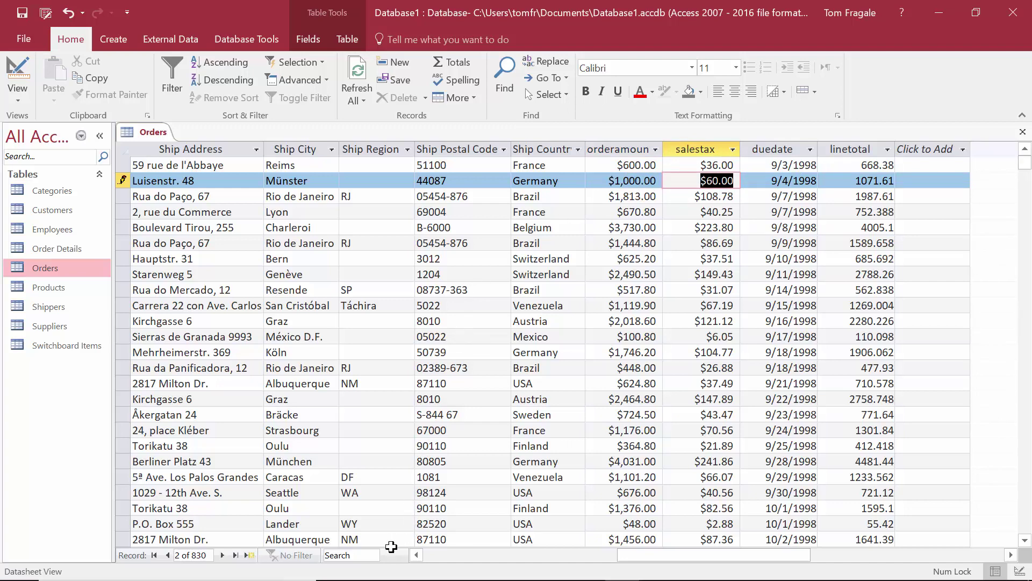
Scroll the datasheet to check the Münster order's salestax $60.00, duedate and linetotal 1071.61
{"action": "left_click", "coordinate": [416, 555]}
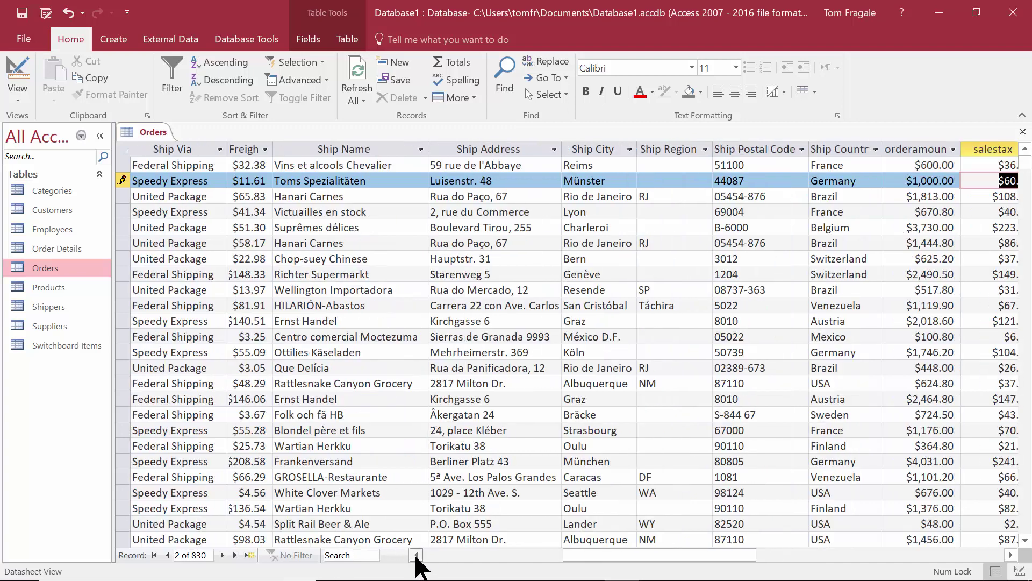
{"action": "left_click", "coordinate": [416, 555]}
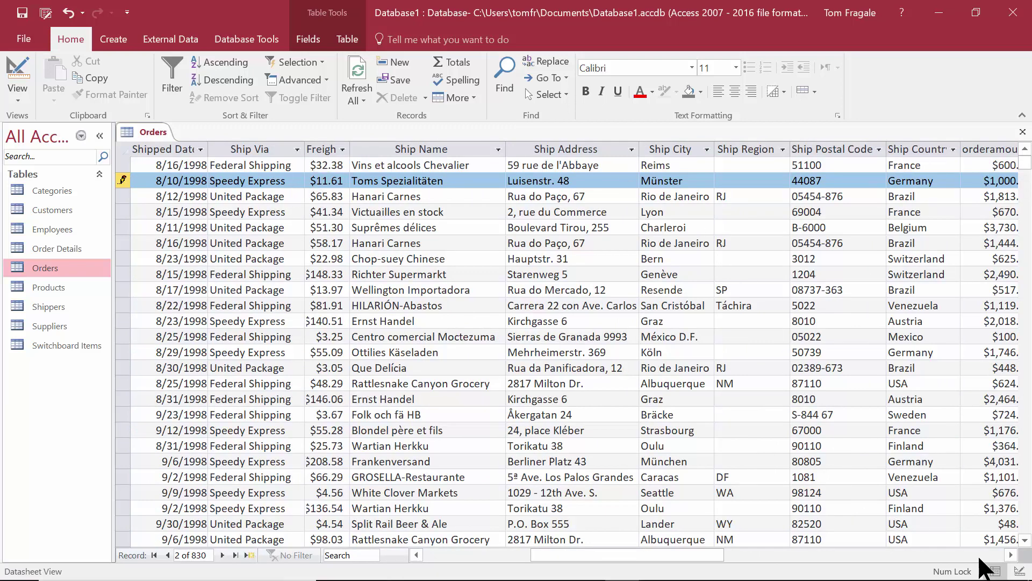
{"action": "left_click", "coordinate": [1011, 554]}
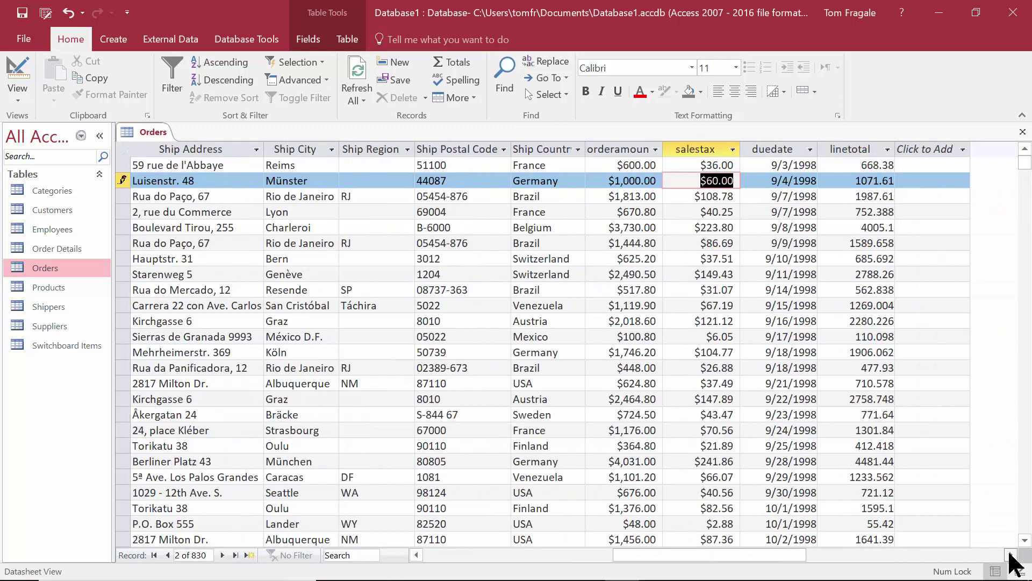
{"action": "left_click", "coordinate": [1010, 555]}
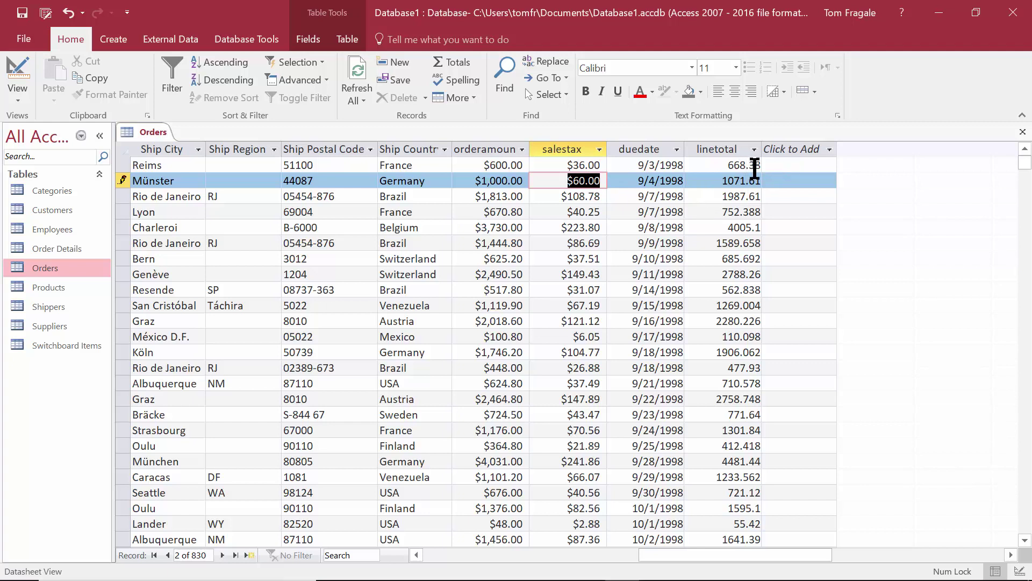
{"action": "left_click", "coordinate": [681, 184]}
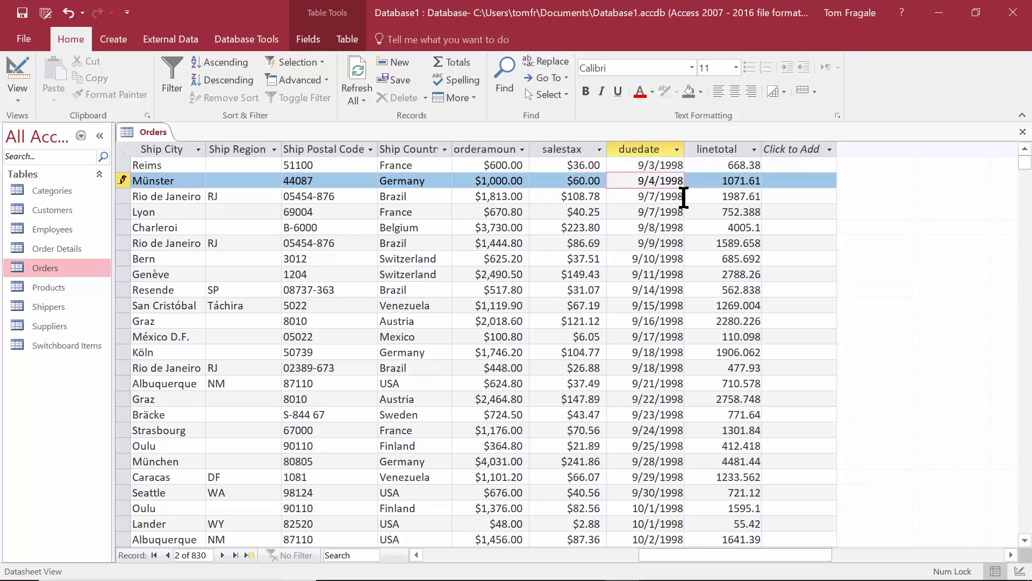
{"action": "left_click_drag", "start_coordinate": [672, 555], "coordinate": [479, 535]}
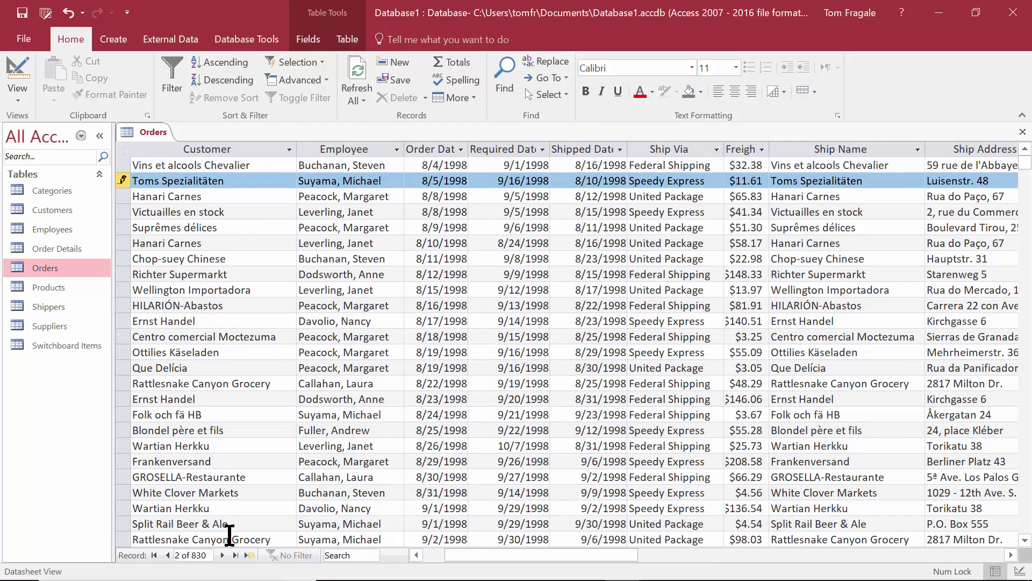
Start a new order record for customer Around the Horn and assign an employee
{"action": "left_click", "coordinate": [249, 554]}
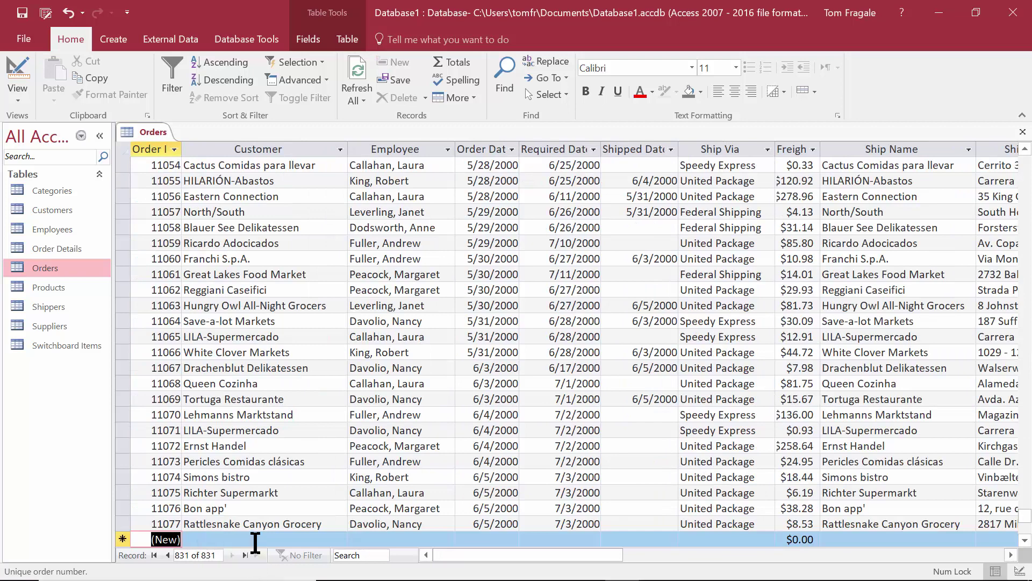
{"action": "left_click", "coordinate": [256, 539]}
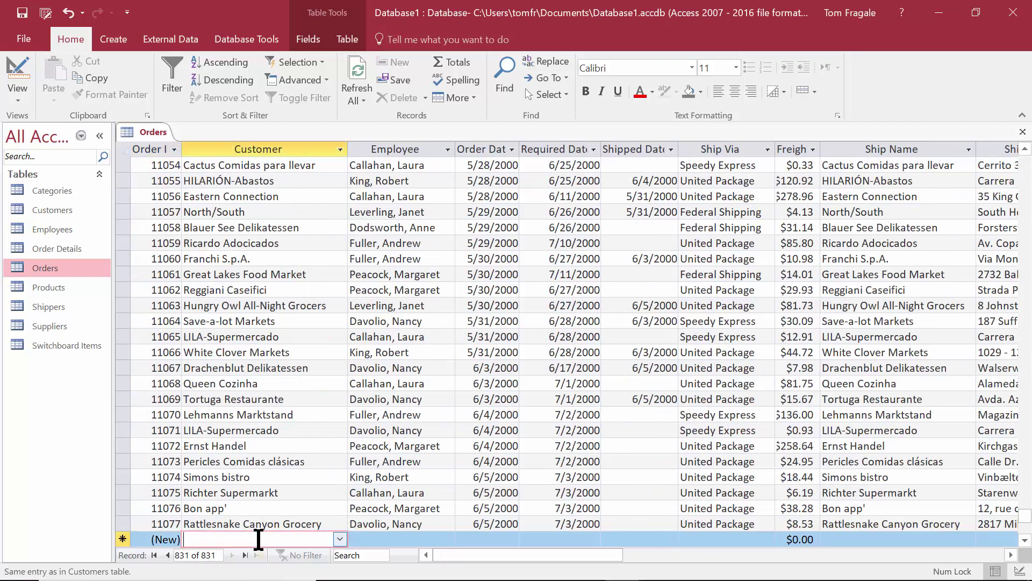
{"action": "left_click", "coordinate": [340, 539]}
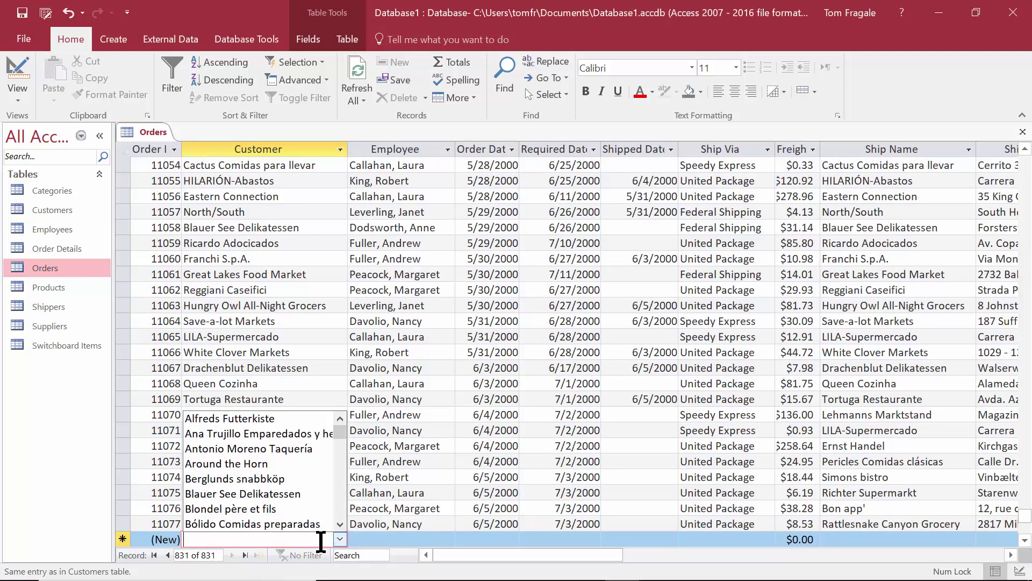
{"action": "left_click", "coordinate": [234, 460]}
{"action": "left_click", "coordinate": [396, 541]}
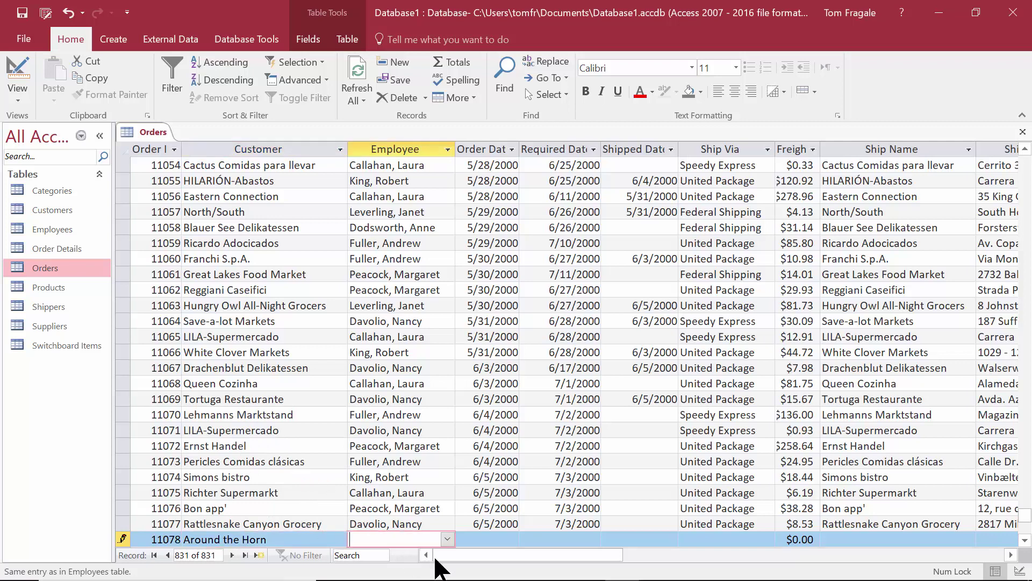
{"action": "left_click", "coordinate": [447, 540]}
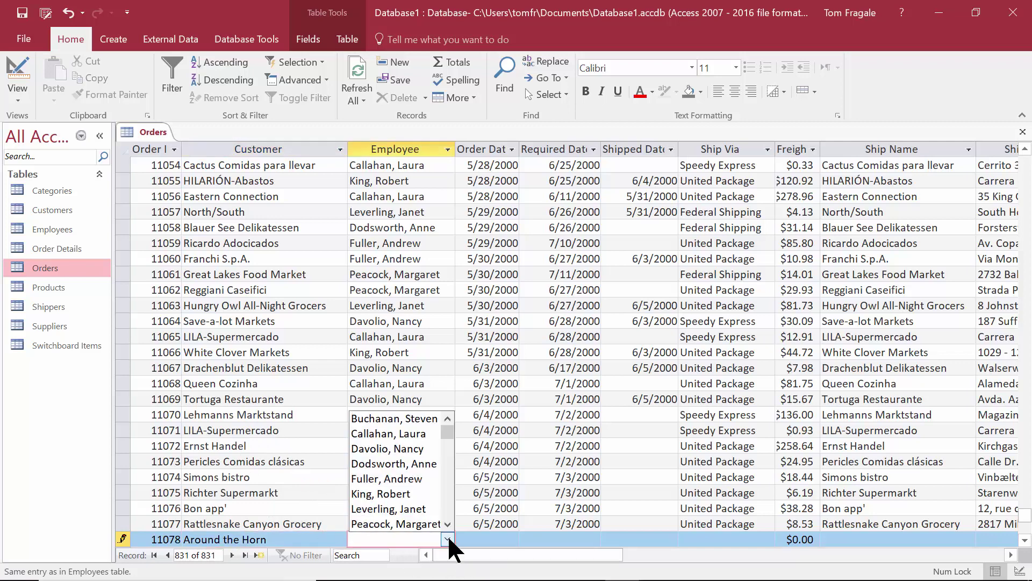
{"action": "left_click", "coordinate": [386, 419]}
Fill the order date with today's date, 1/14/2018, and move past the ship and freight fields
{"action": "key", "text": "Tab"}
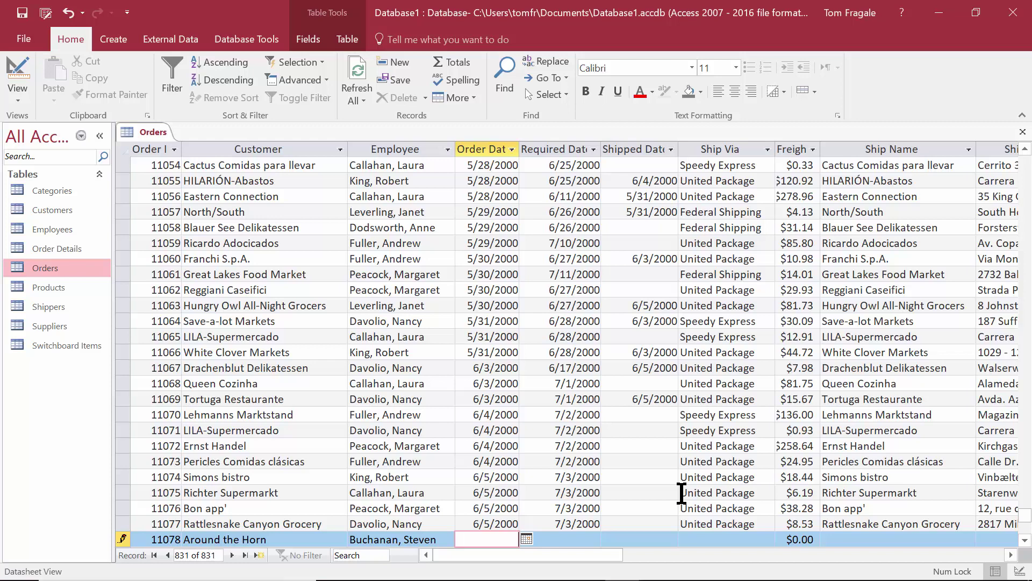
{"action": "key", "text": "ctrl+semicolon"}
{"action": "key", "text": "Tab"}
{"action": "key", "text": "Tab"}
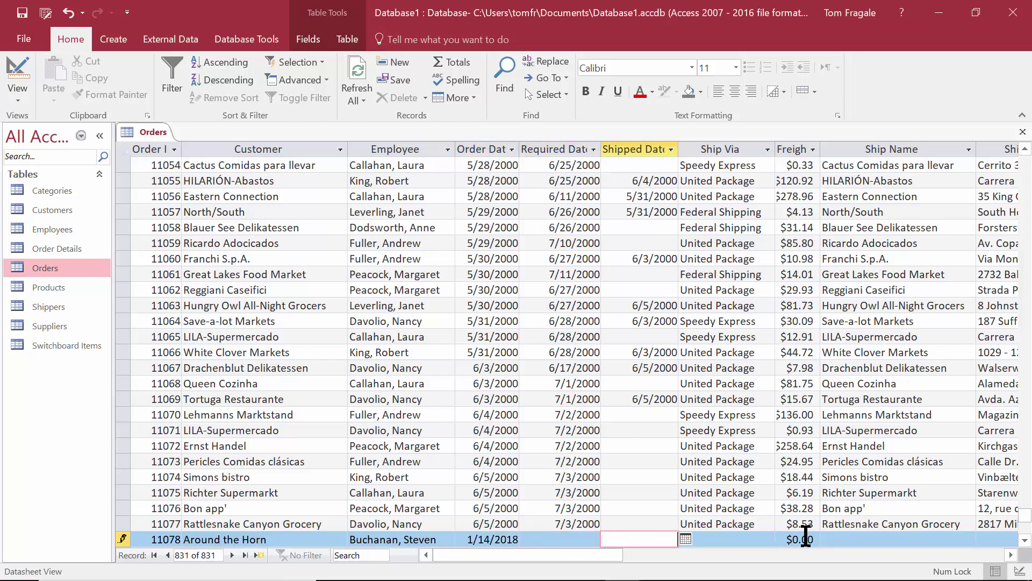
{"action": "key", "text": "Tab"}
{"action": "key", "text": "Tab"}
{"action": "key", "text": "Tab"}
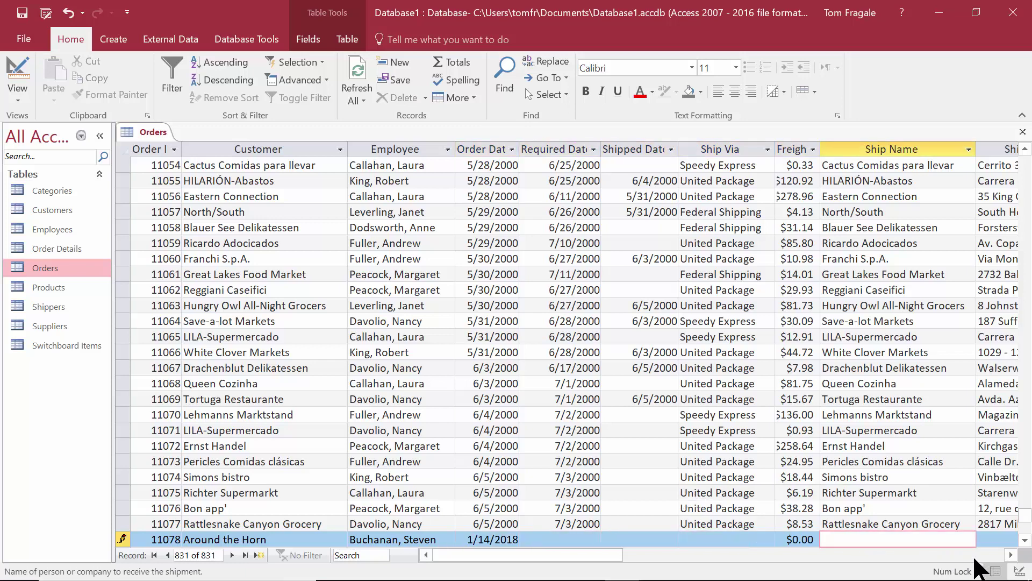
Enter orderamount 100 and check salestax $6.00, duedate 2/13/2018 and linetotal 106
{"action": "key", "text": "shift+Tab"}
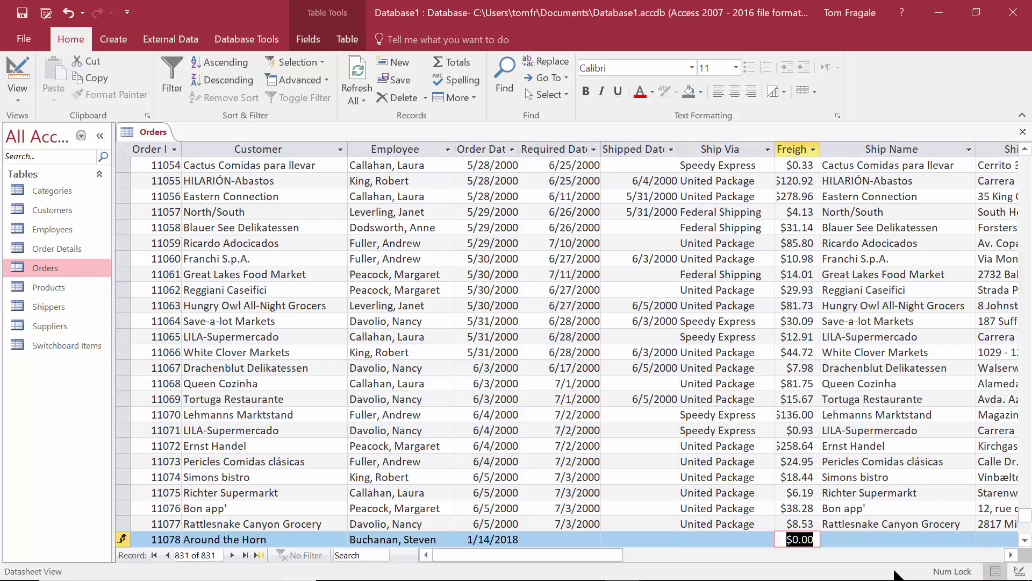
{"action": "key", "text": "Tab"}
{"action": "key", "text": "Tab"}
{"action": "key", "text": "Tab"}
{"action": "key", "text": "Tab"}
{"action": "key", "text": "Tab"}
{"action": "key", "text": "Tab"}
{"action": "key", "text": "Tab"}
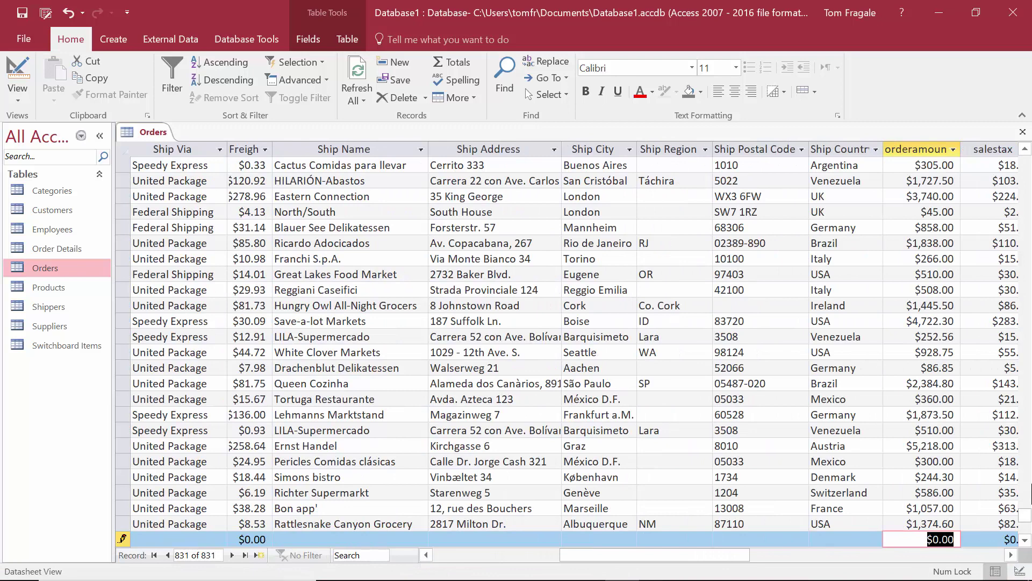
{"action": "type", "text": "100"}
{"action": "key", "text": "Tab"}
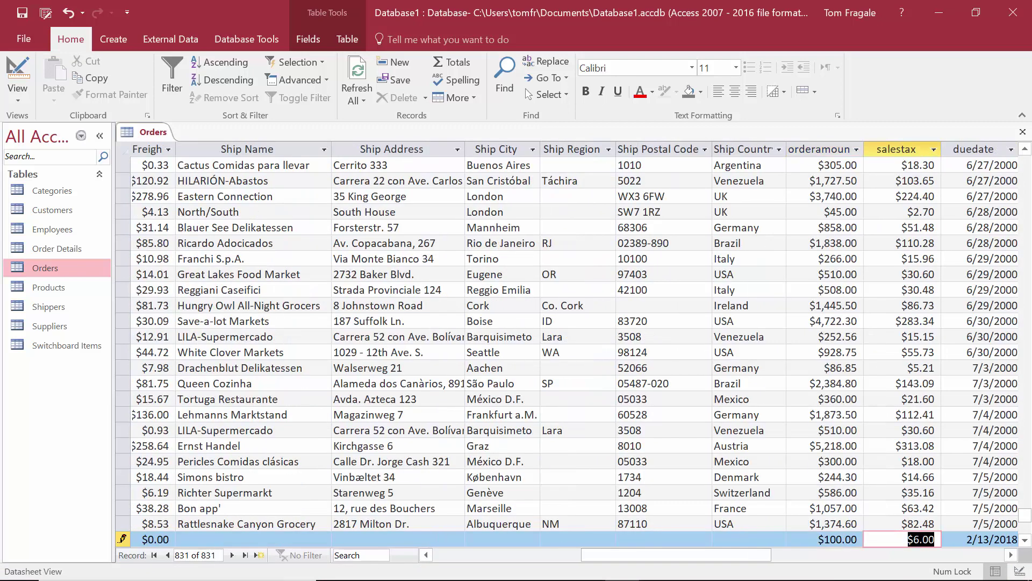
{"action": "left_click", "coordinate": [1010, 555]}
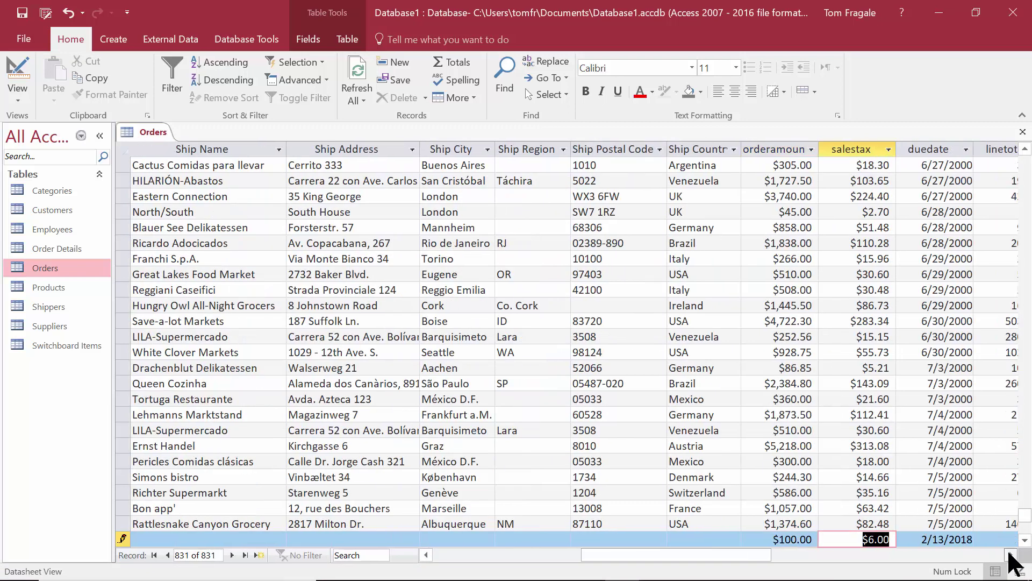
{"action": "left_click", "coordinate": [1011, 555]}
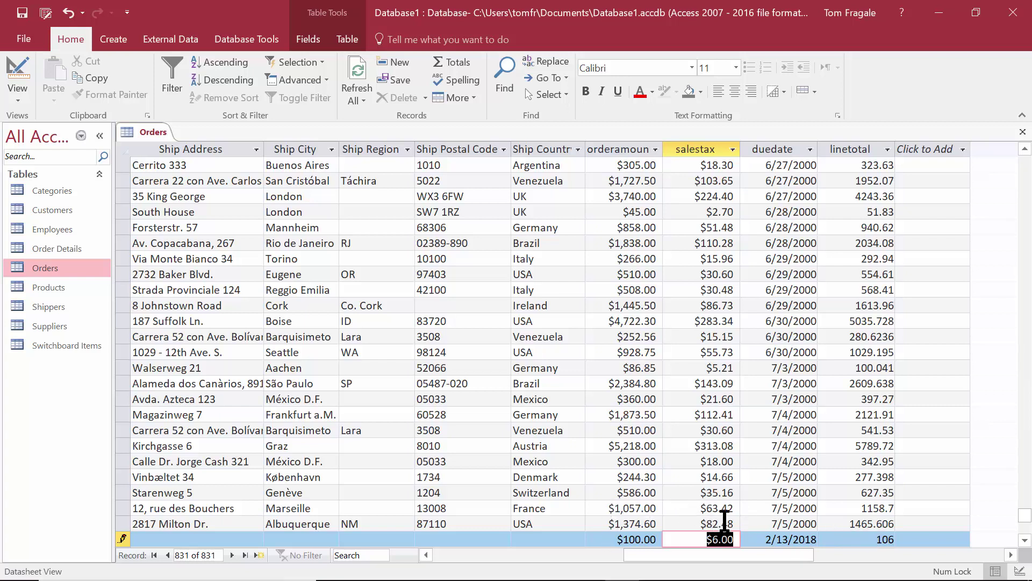
{"action": "mouse_move", "coordinate": [848, 578]}
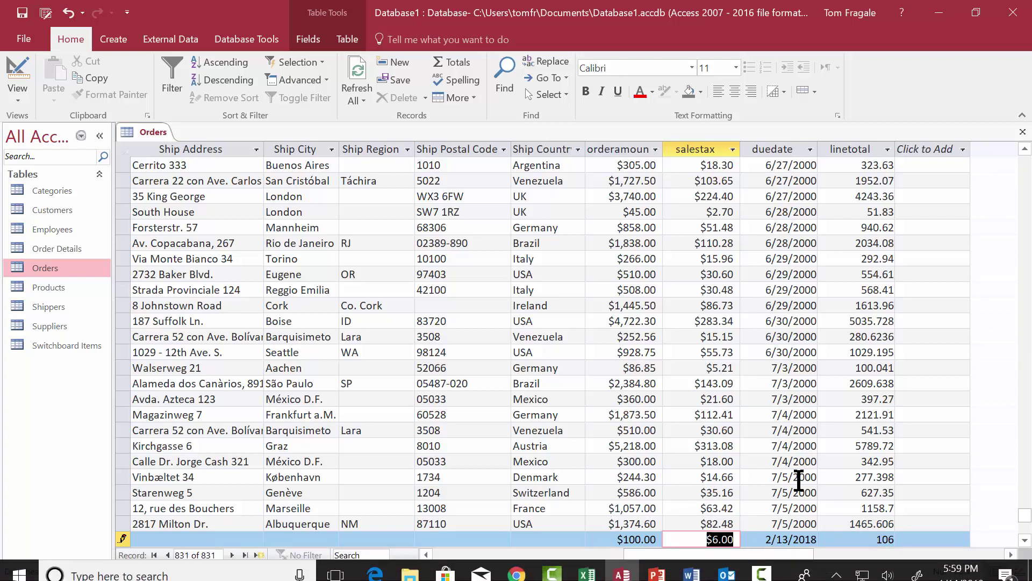
Switch the Orders table to Design View and check that Freight stays Currency
{"action": "right_click", "coordinate": [155, 129]}
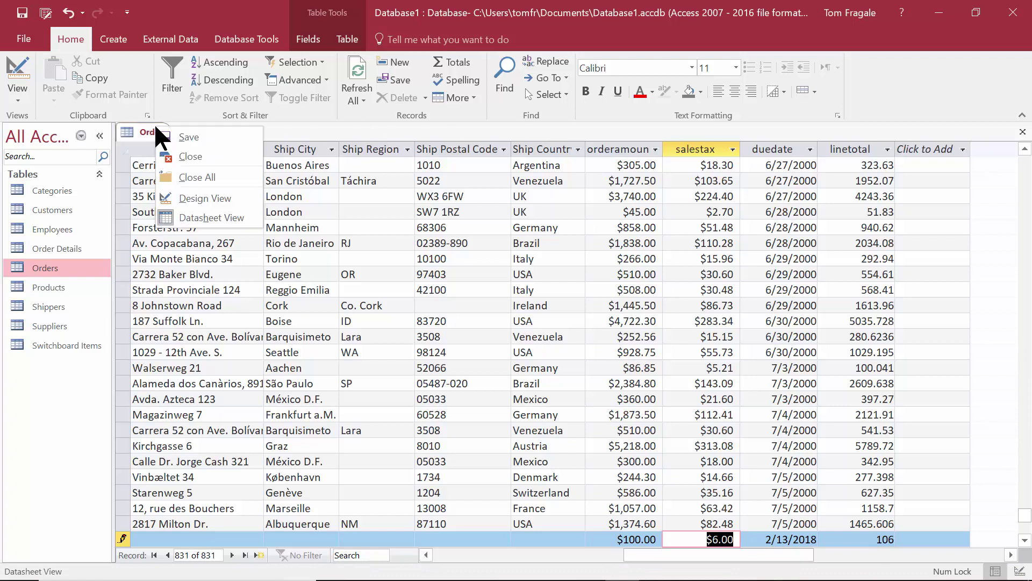
{"action": "left_click", "coordinate": [205, 198]}
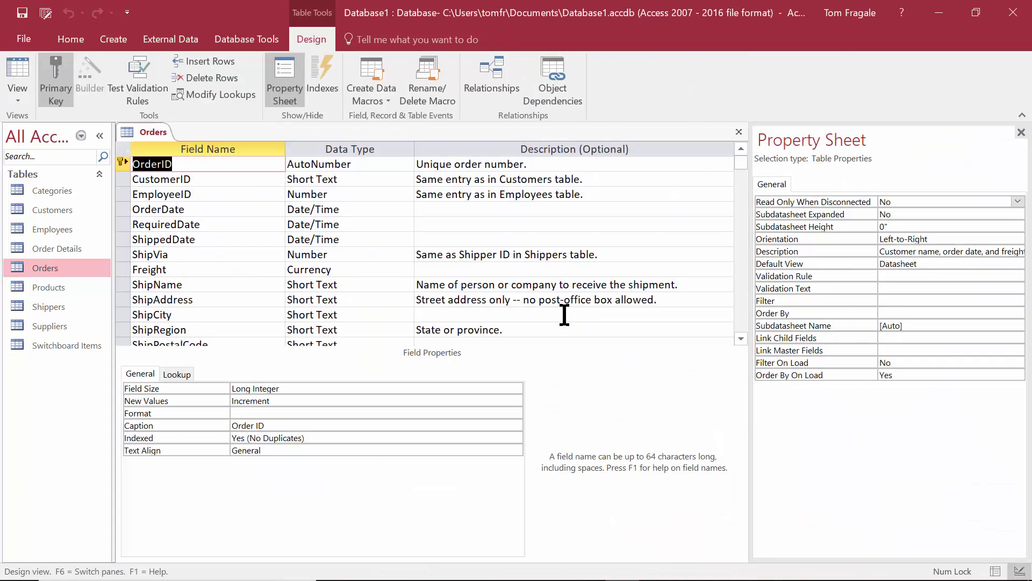
{"action": "left_click", "coordinate": [334, 270]}
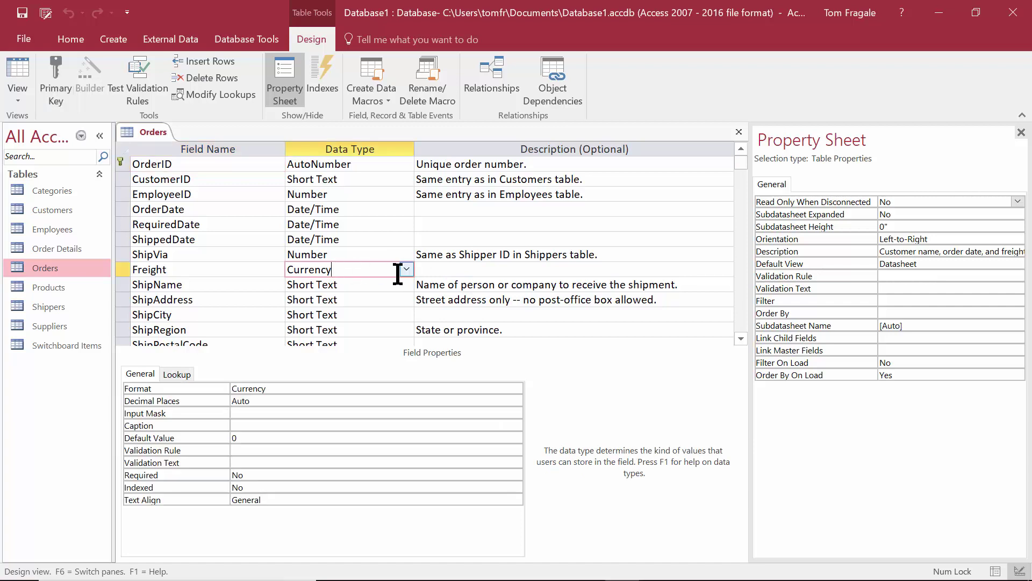
{"action": "left_click", "coordinate": [404, 270]}
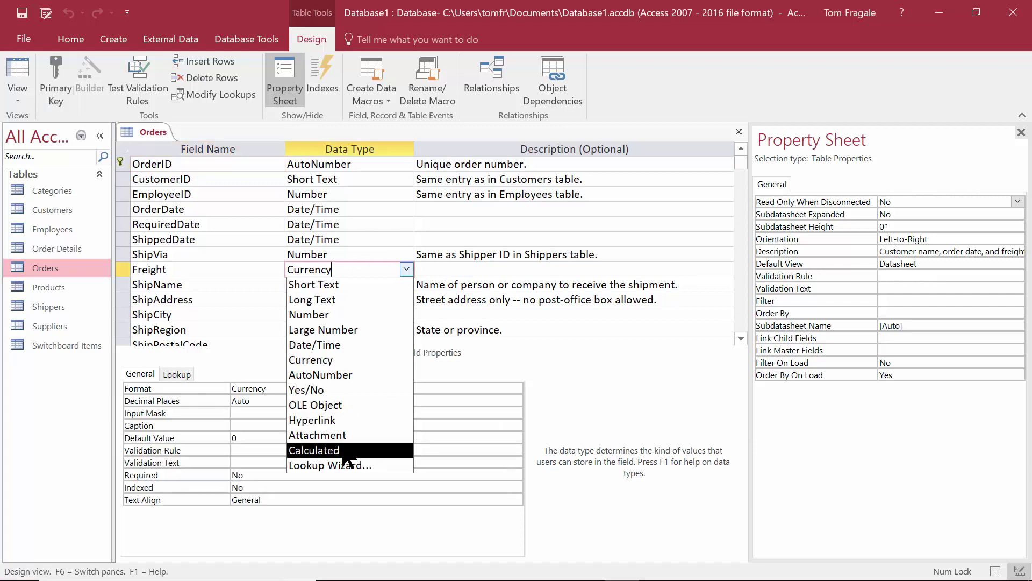
{"action": "left_click", "coordinate": [479, 271]}
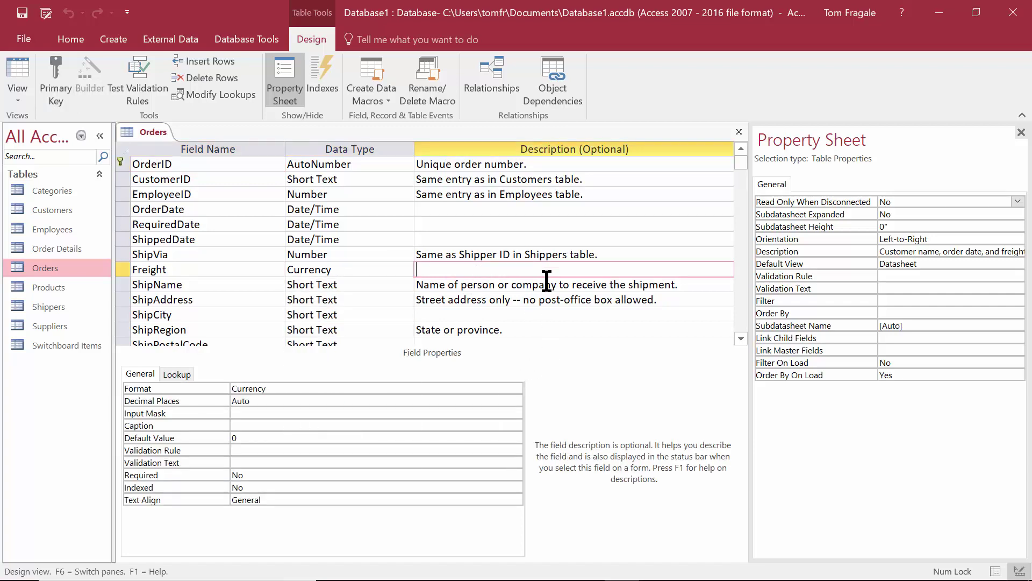
Show linetotal's Calculated expression [Freight]+[orderamount]+[salestax] with Decimal result type
{"action": "left_click_drag", "start_coordinate": [745, 161], "coordinate": [735, 279]}
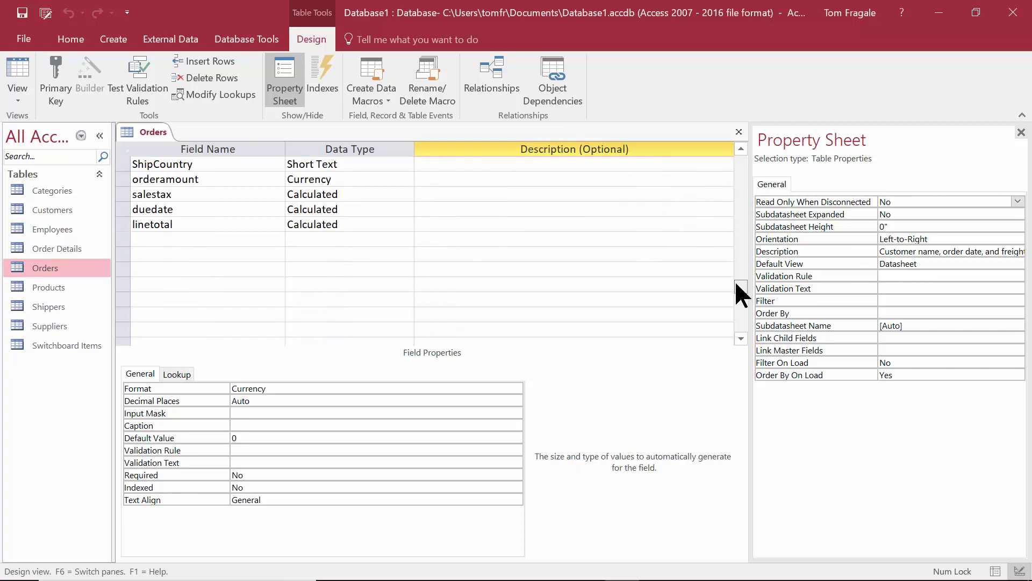
{"action": "left_click", "coordinate": [325, 225]}
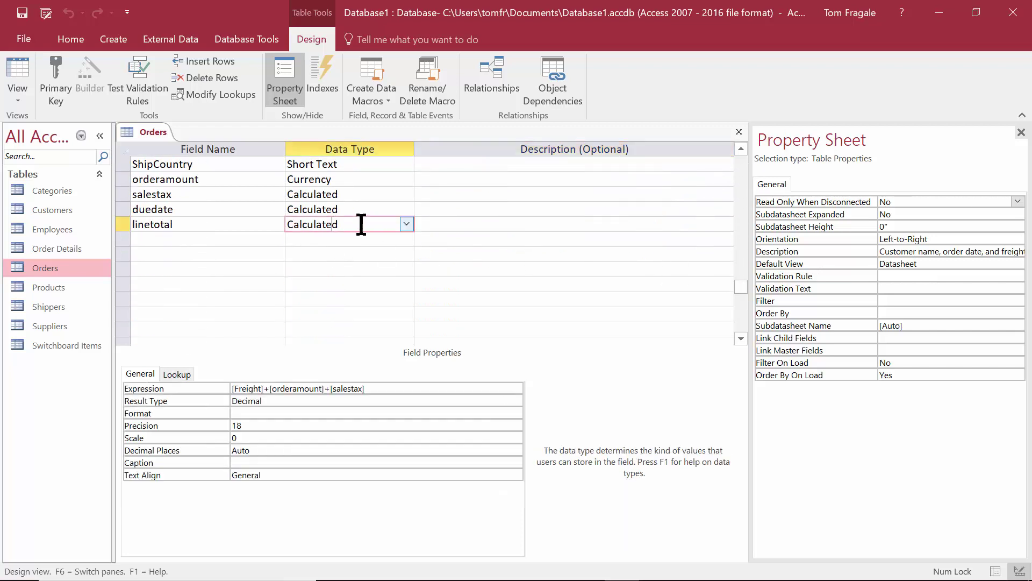
{"action": "left_click", "coordinate": [404, 221]}
{"action": "left_click", "coordinate": [346, 404]}
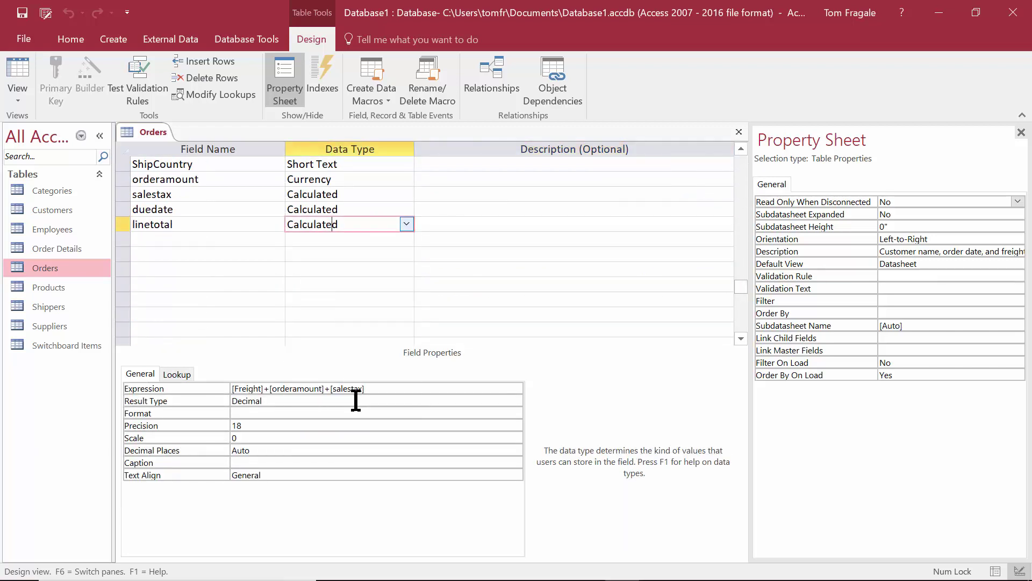